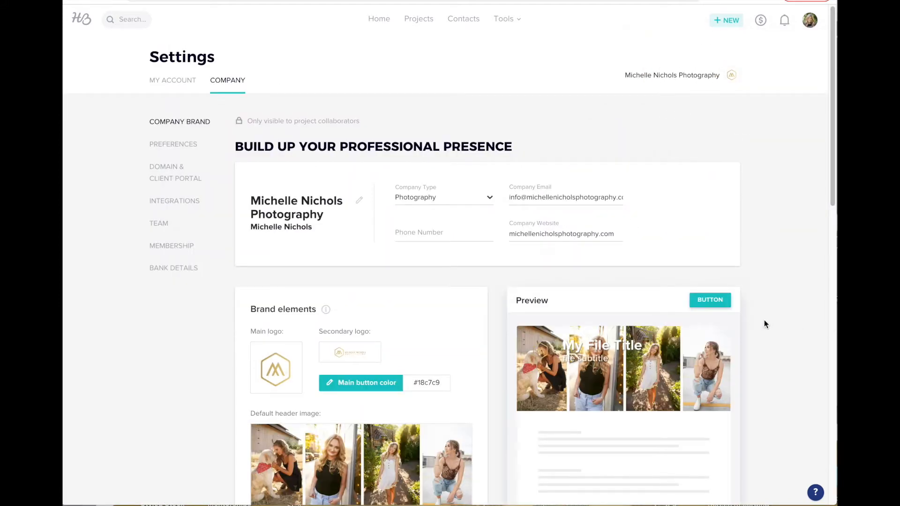
Open the company's default email signature for editing from the company brand settings.
scroll(774, 319, "down", 1)
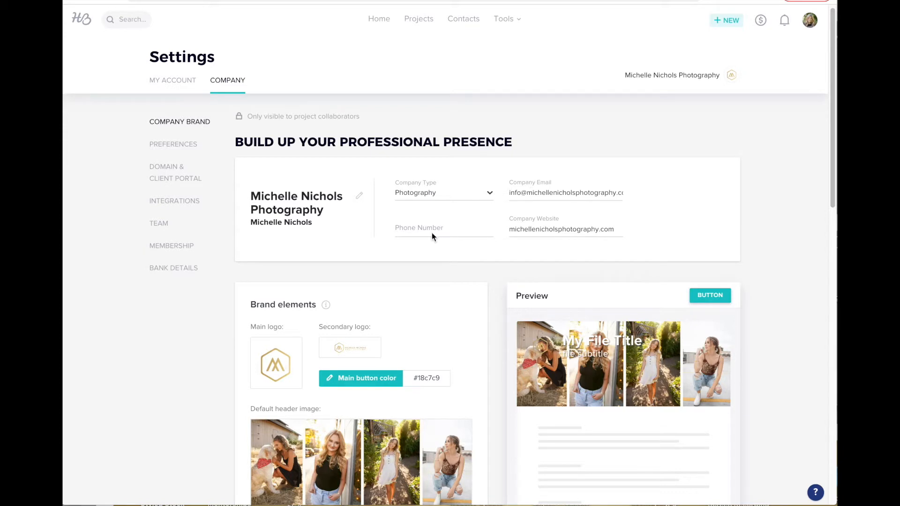
scroll(431, 236, "down", 1)
scroll(430, 238, "down", 3)
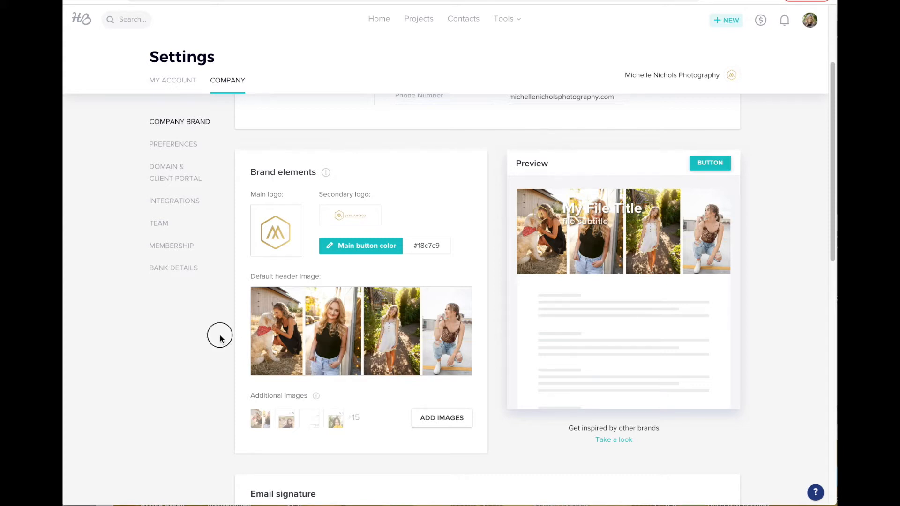
scroll(217, 328, "down", 1)
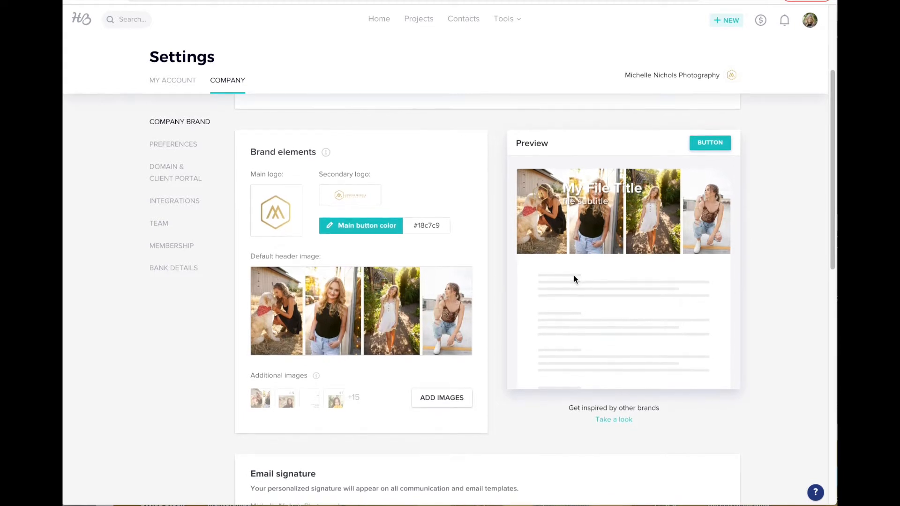
scroll(574, 276, "down", 2)
scroll(574, 279, "down", 3)
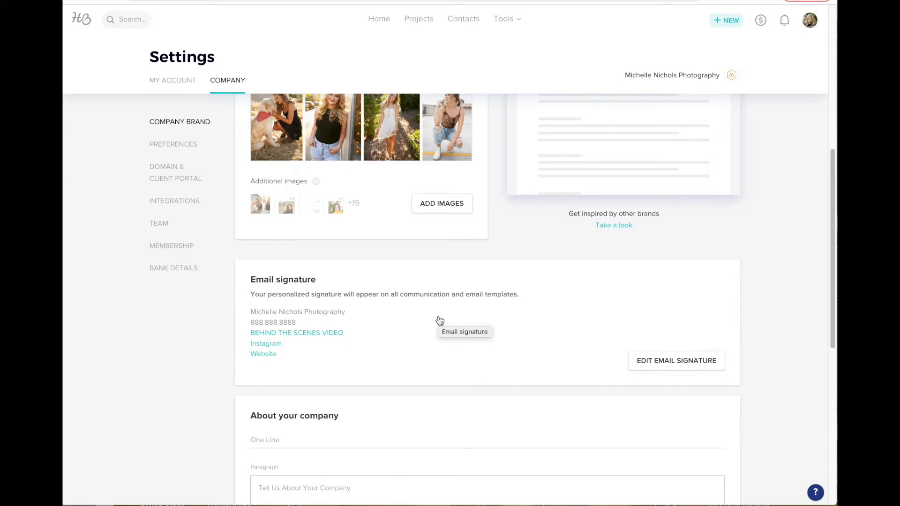
left_click(679, 361)
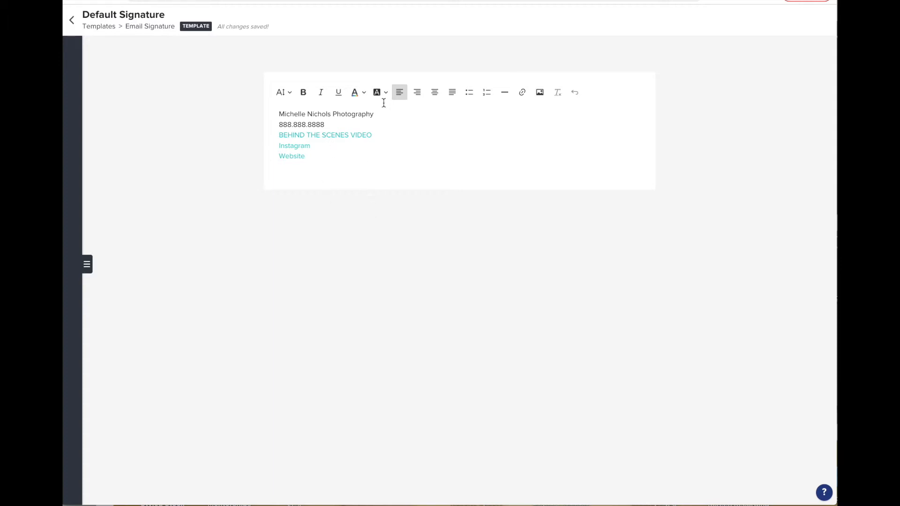
left_click_drag(381, 114, 270, 112)
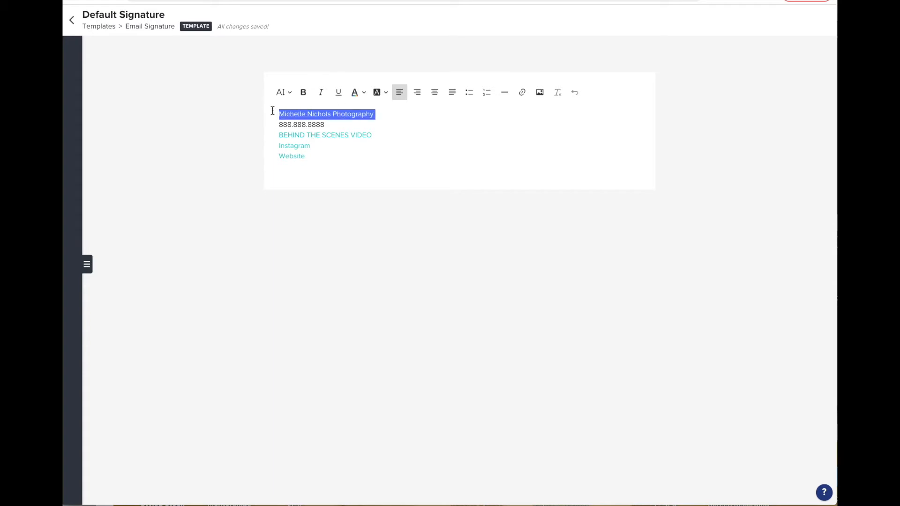
left_click(522, 94)
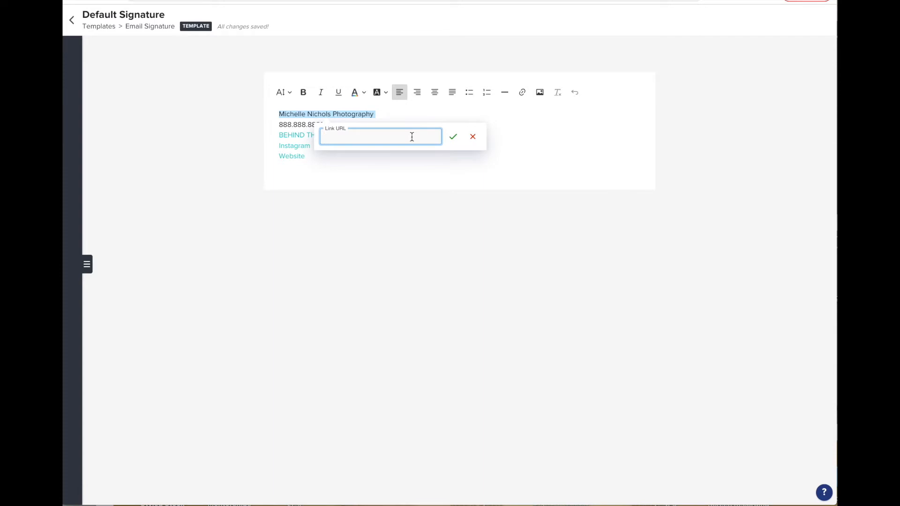
left_click(395, 159)
left_click_drag(378, 114, 275, 114)
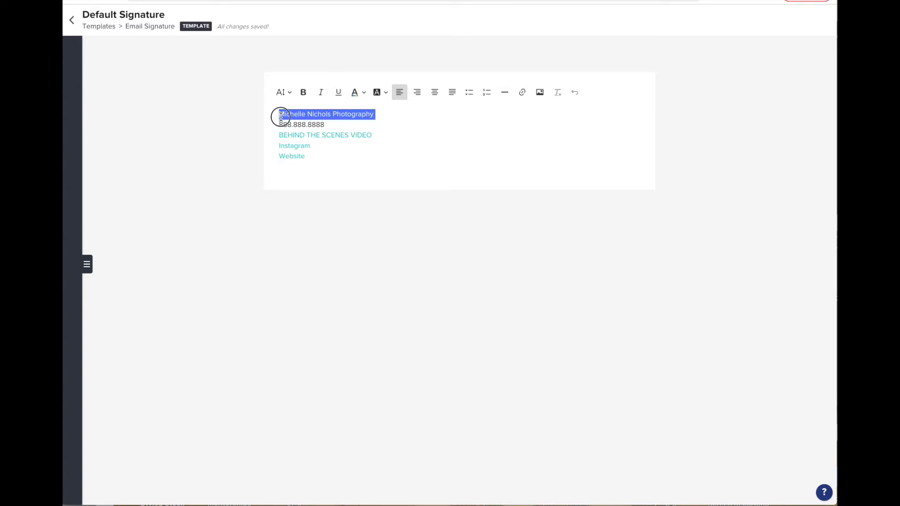
left_click(522, 92)
type("http://michellenicholsphotography.com/")
left_click(453, 136)
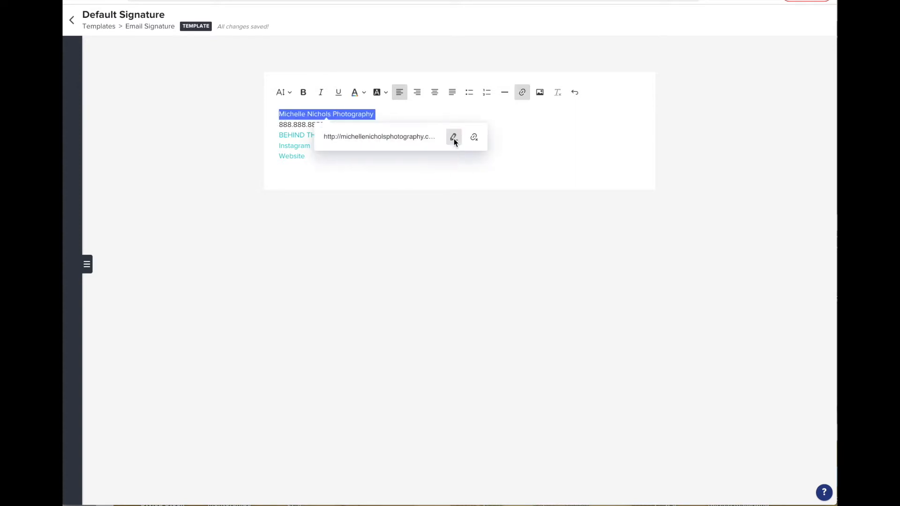
left_click(481, 107)
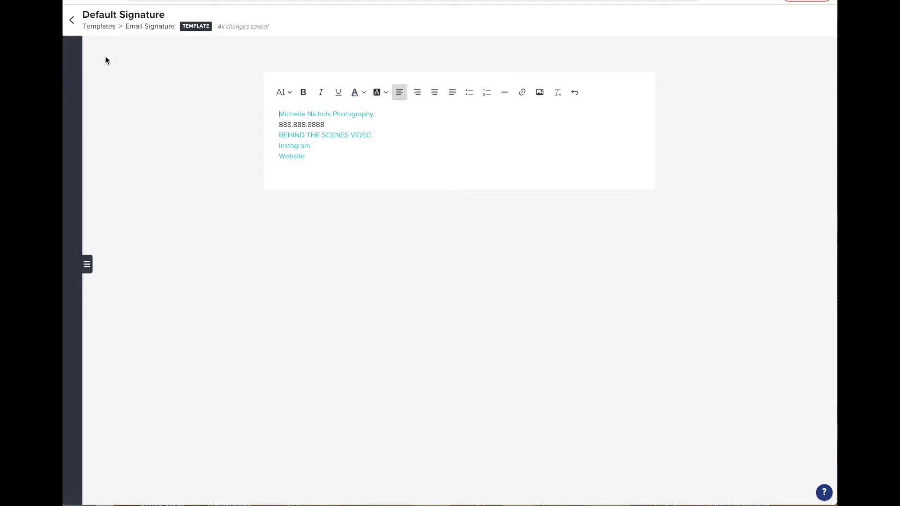
left_click(78, 30)
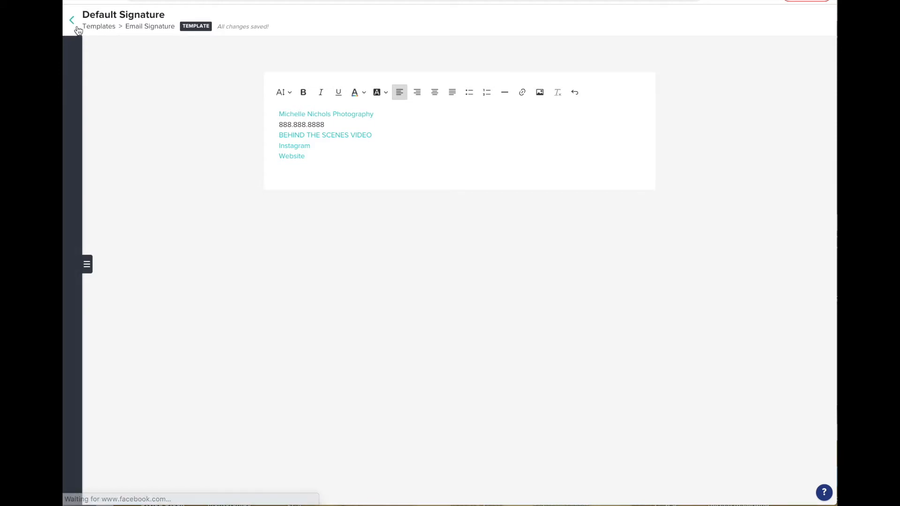
View the color picker for the main button color in the brand elements and cancel it.
scroll(115, 299, "down", 3)
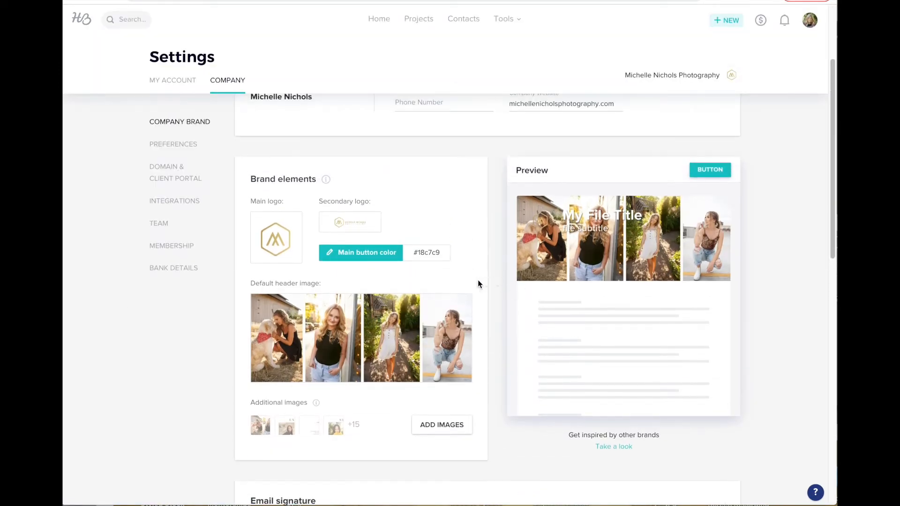
left_click(358, 262)
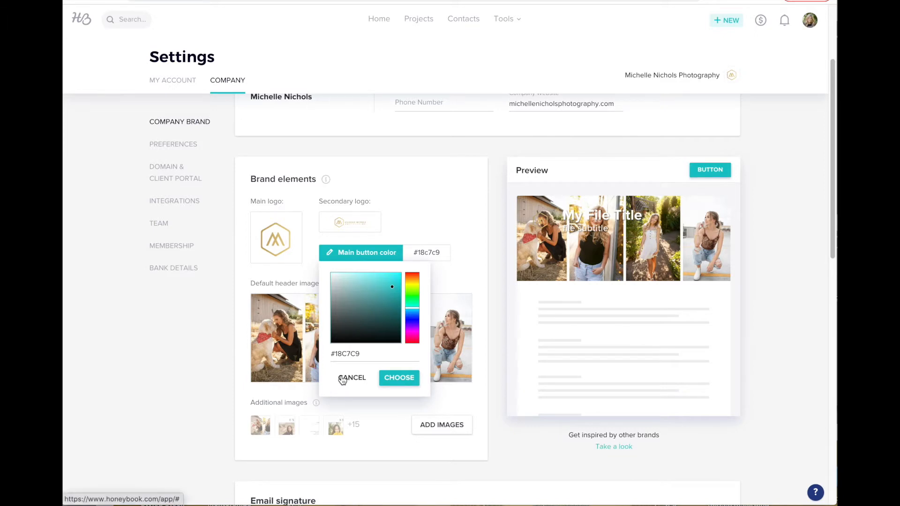
left_click(353, 381)
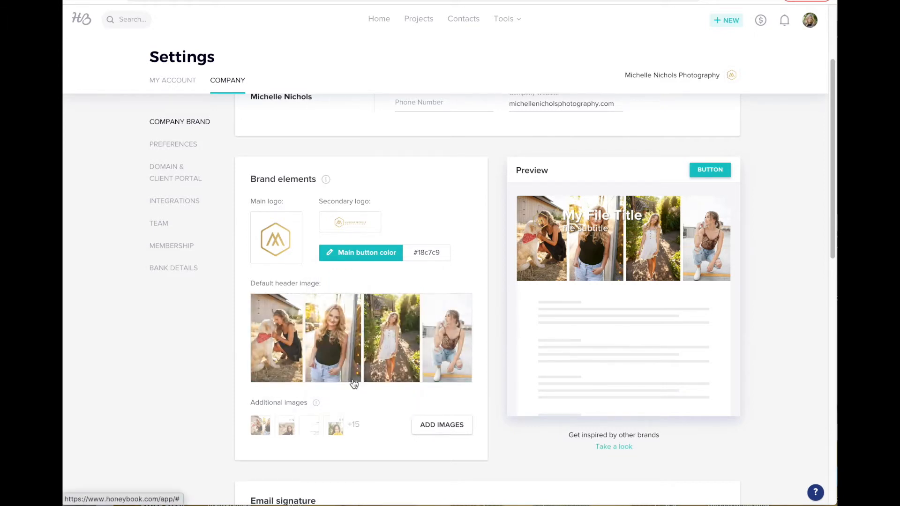
scroll(181, 368, "up", 3)
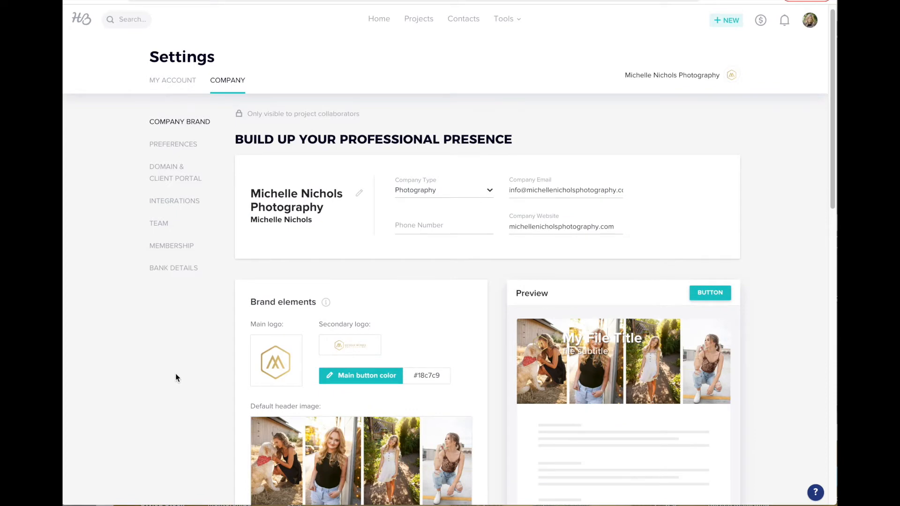
Review the company preferences, including project options, company notifications, automatic client actions and payment reminders.
left_click(188, 149)
scroll(379, 185, "down", 1)
scroll(380, 187, "down", 5)
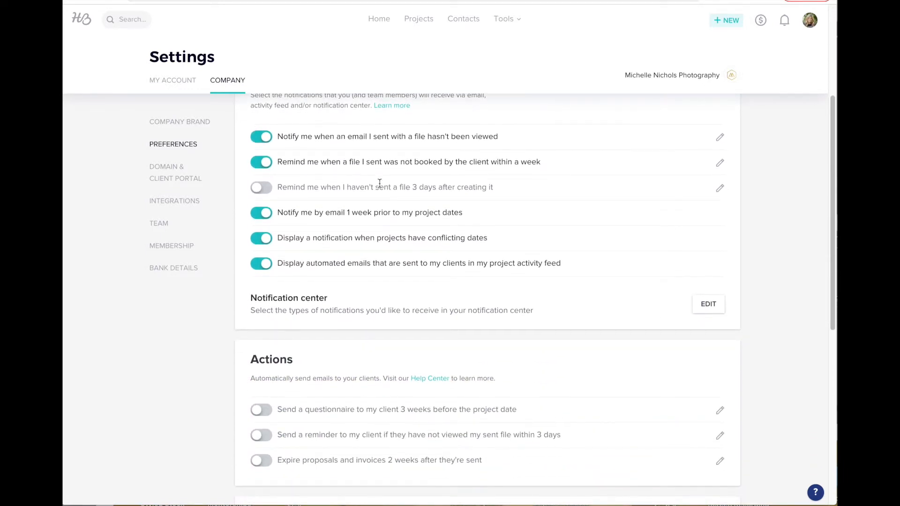
scroll(381, 187, "down", 3)
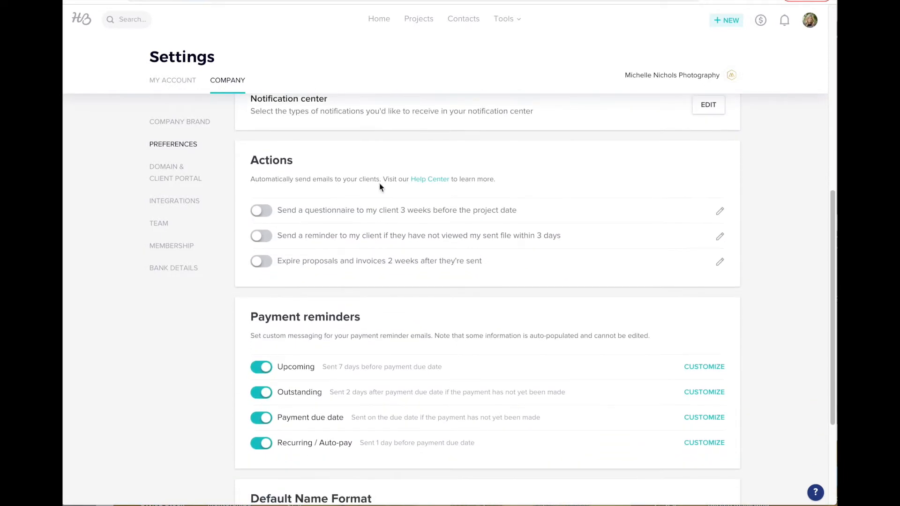
scroll(379, 186, "down", 2)
scroll(380, 186, "up", 10)
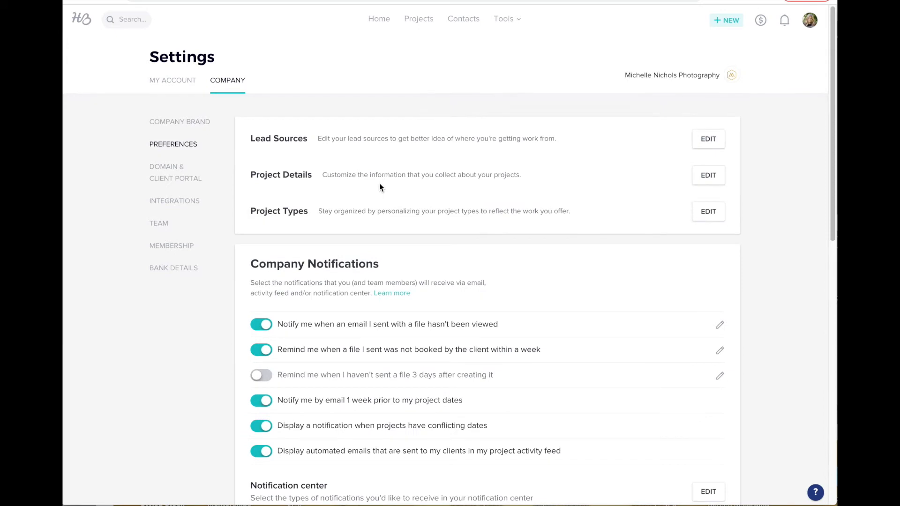
Examine the domain and client portal settings, including the shareable URL link and the portal login screen preview.
left_click(171, 178)
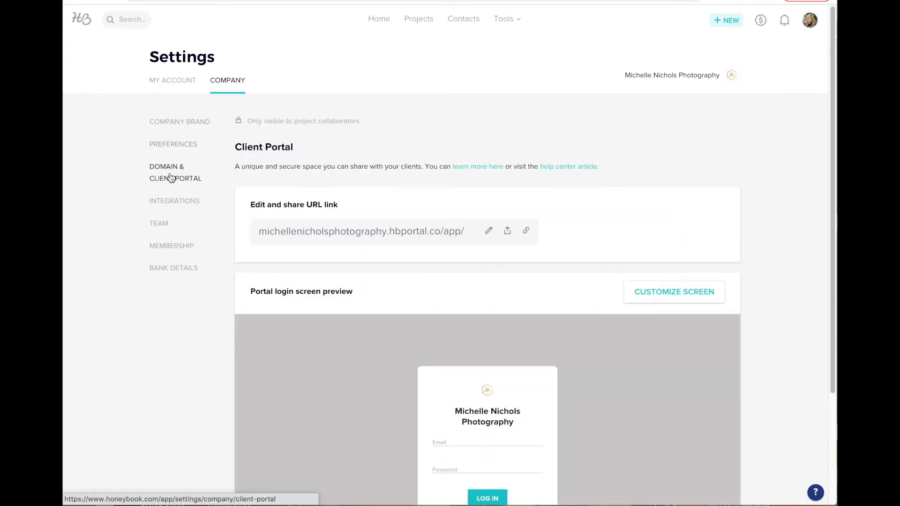
scroll(77, 189, "down", 2)
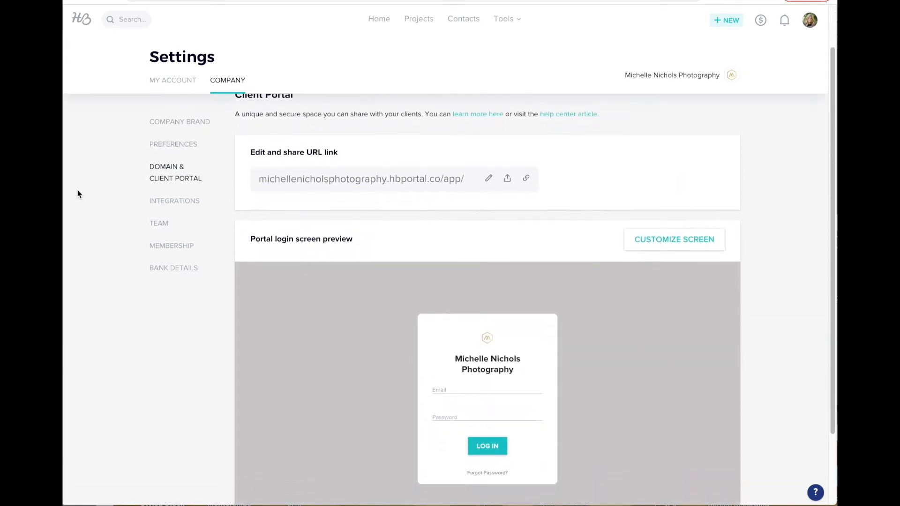
scroll(92, 203, "down", 2)
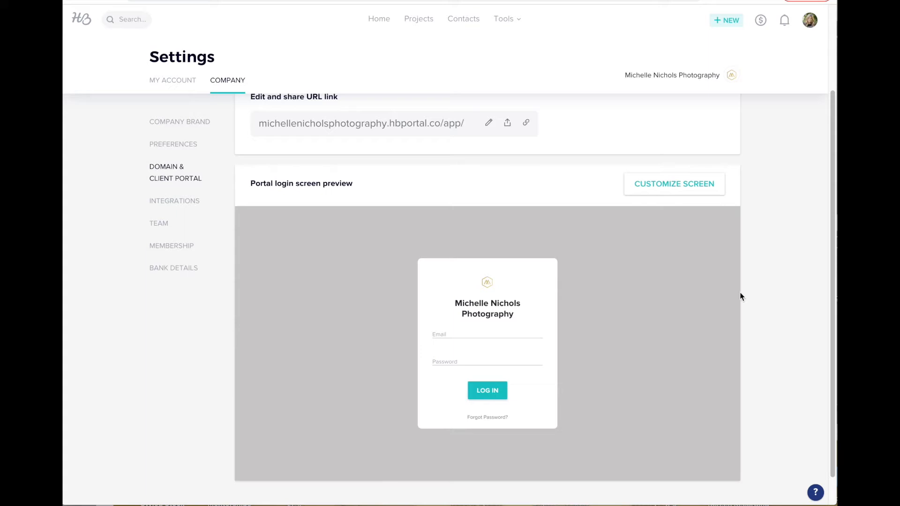
scroll(750, 274, "down", 1)
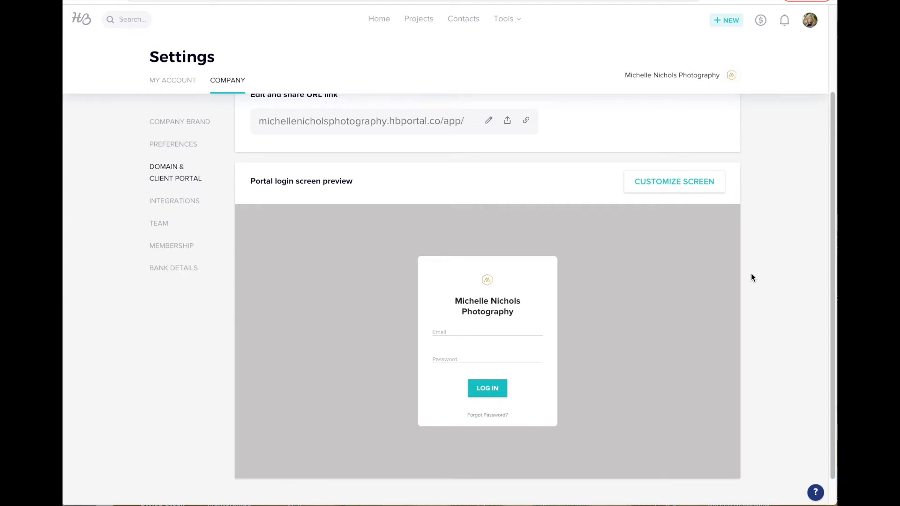
scroll(513, 194, "up", 1)
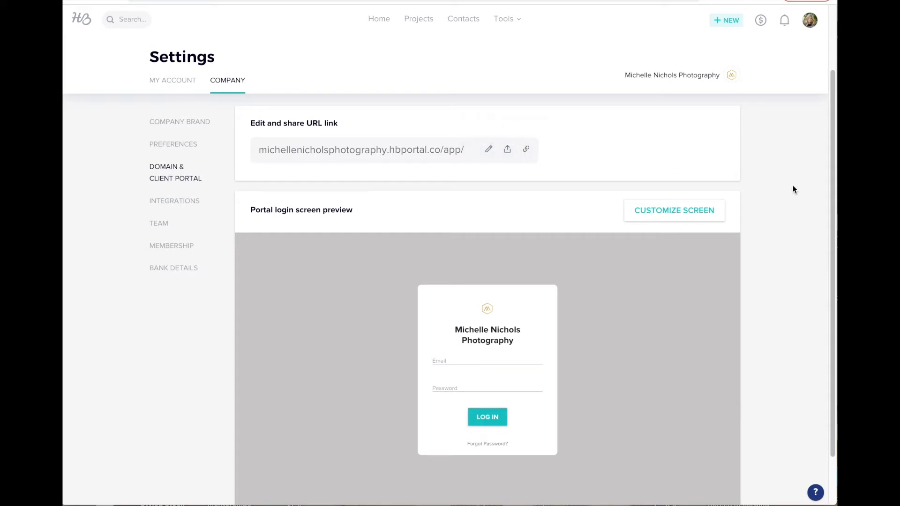
scroll(784, 224, "down", 1)
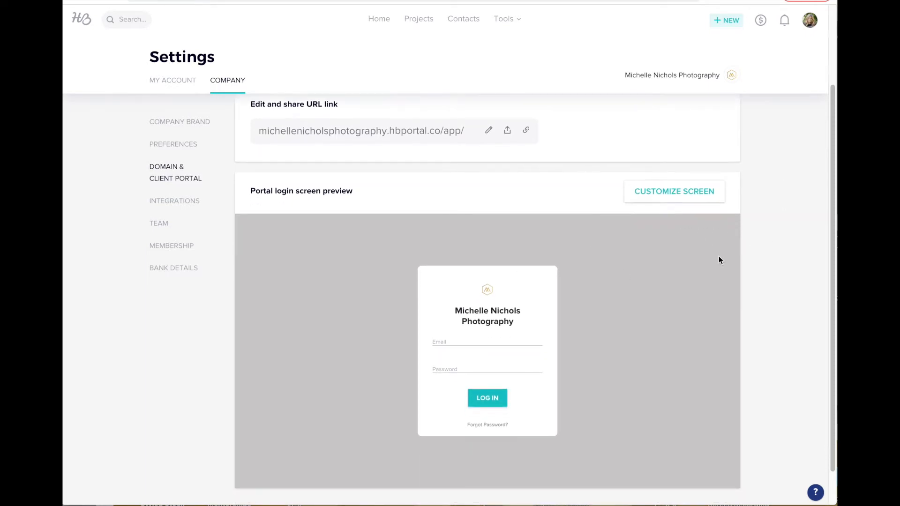
Preview the client portal login screen in its mobile and desktop layouts and cancel the customization.
left_click(665, 193)
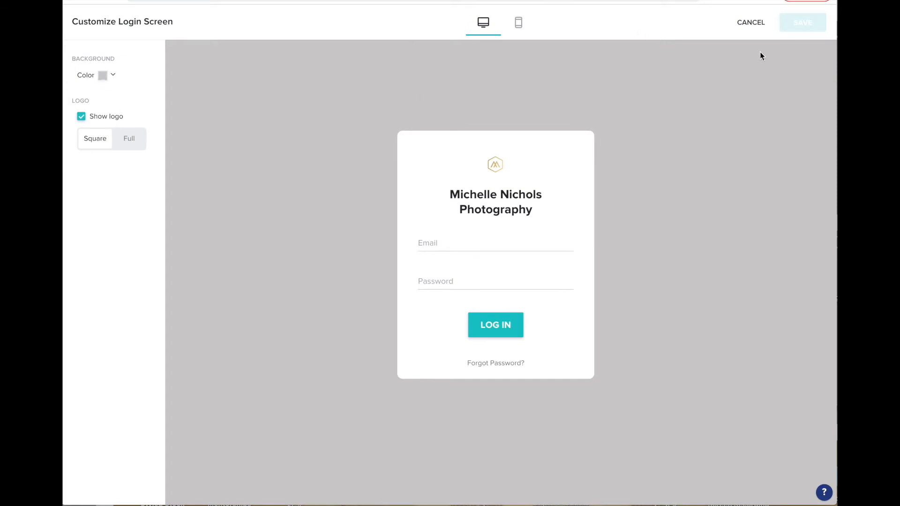
left_click(516, 27)
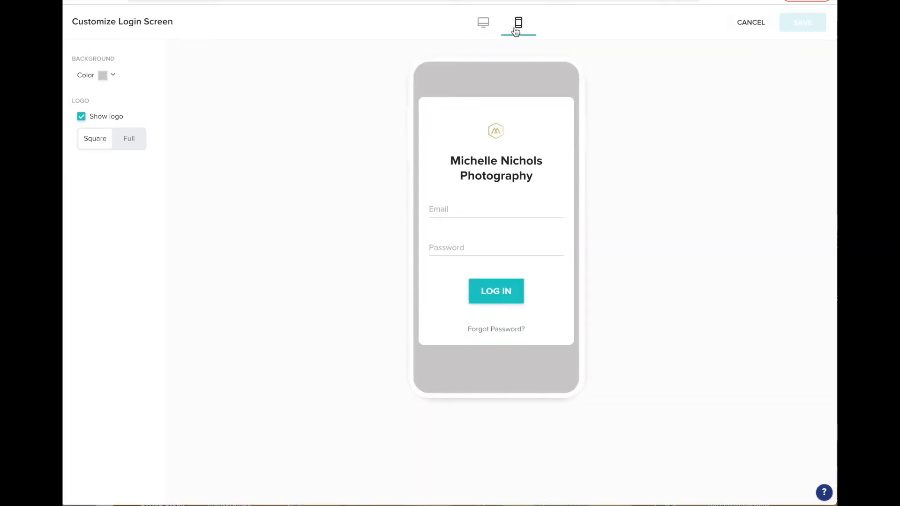
left_click(480, 29)
left_click(750, 22)
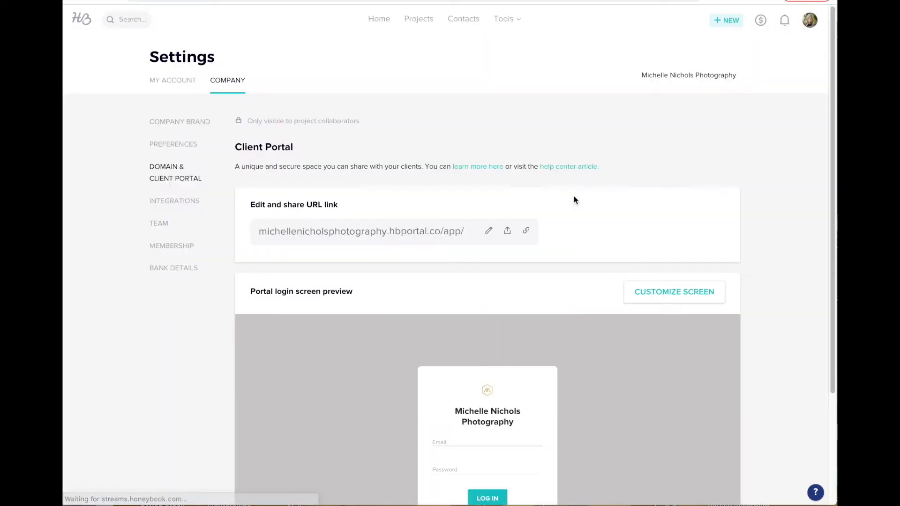
scroll(468, 232, "down", 3)
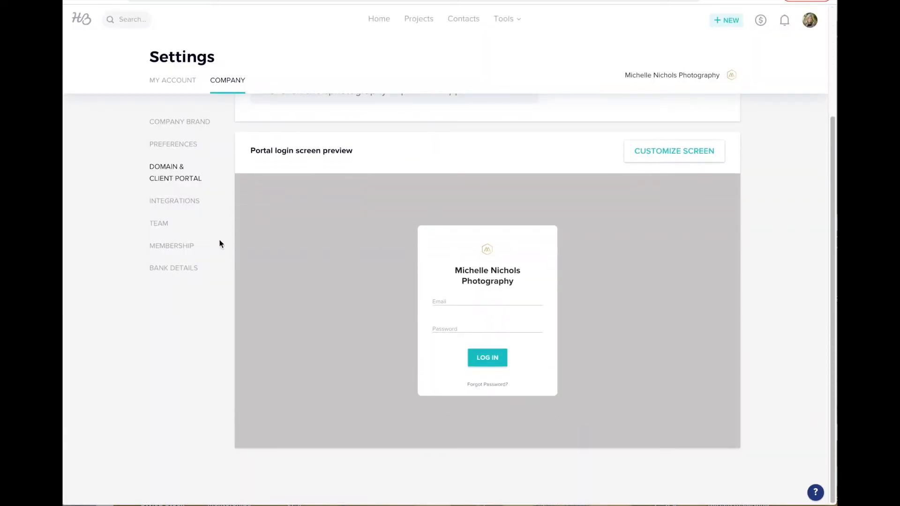
Review the available company integrations, including email, QuickBooks, social accounts, lead ads, the Chrome extension, Zoom and Calendly.
left_click(209, 200)
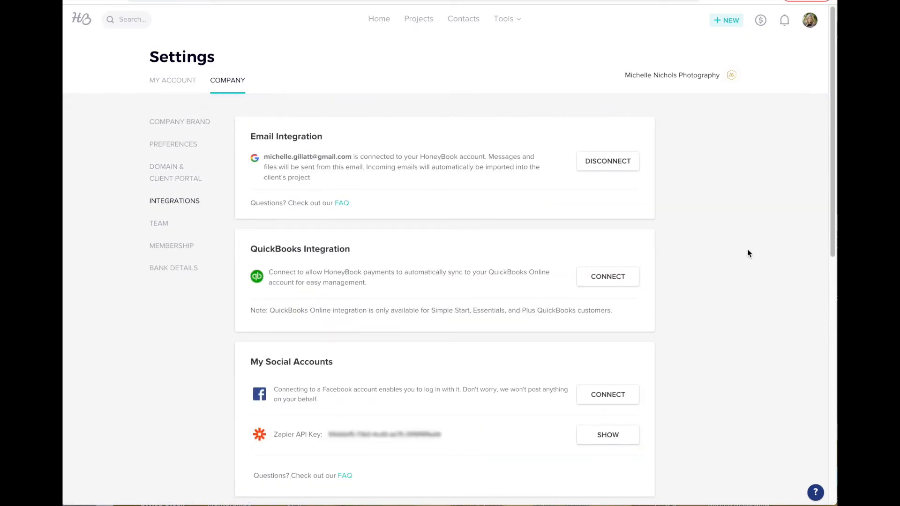
scroll(747, 250, "down", 1)
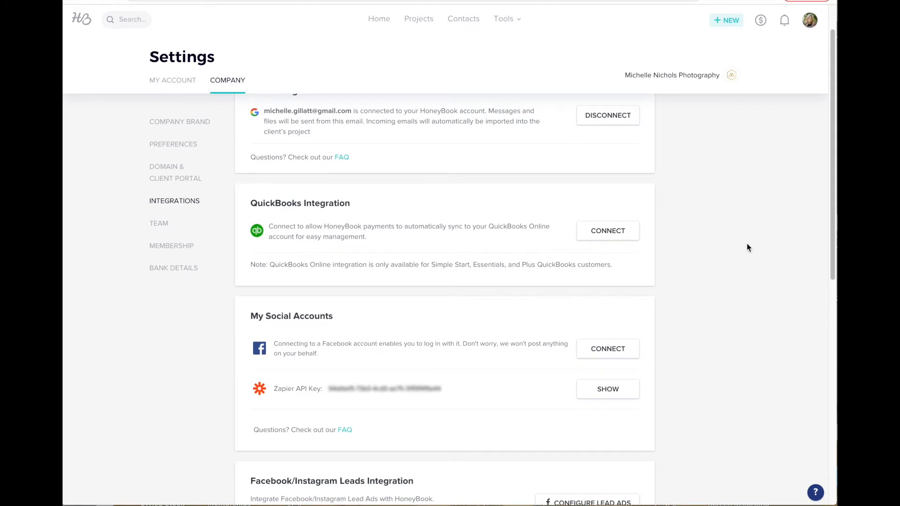
scroll(743, 247, "down", 4)
scroll(737, 242, "down", 4)
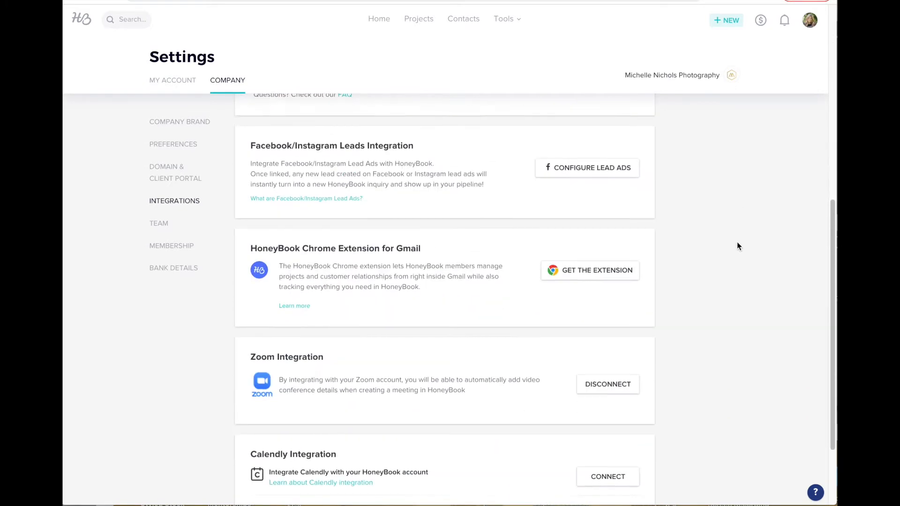
scroll(677, 390, "down", 2)
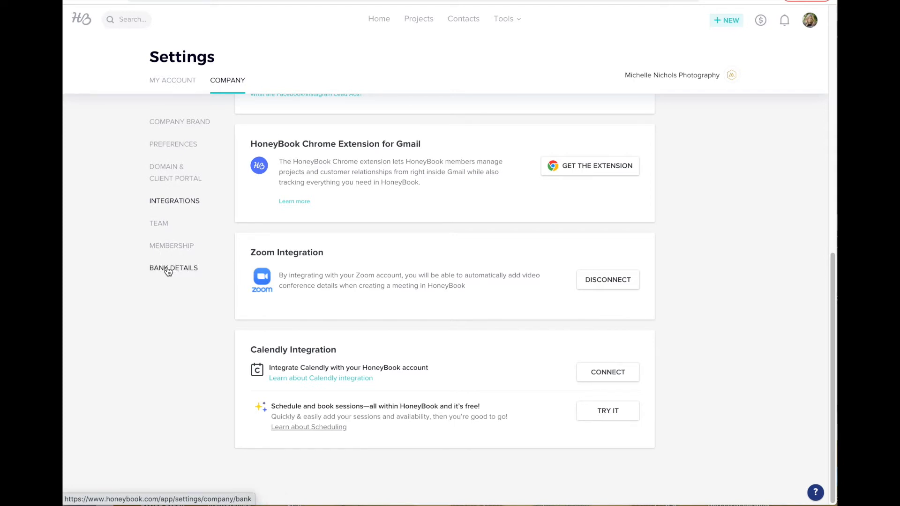
scroll(362, 337, "up", 2)
scroll(362, 336, "up", 8)
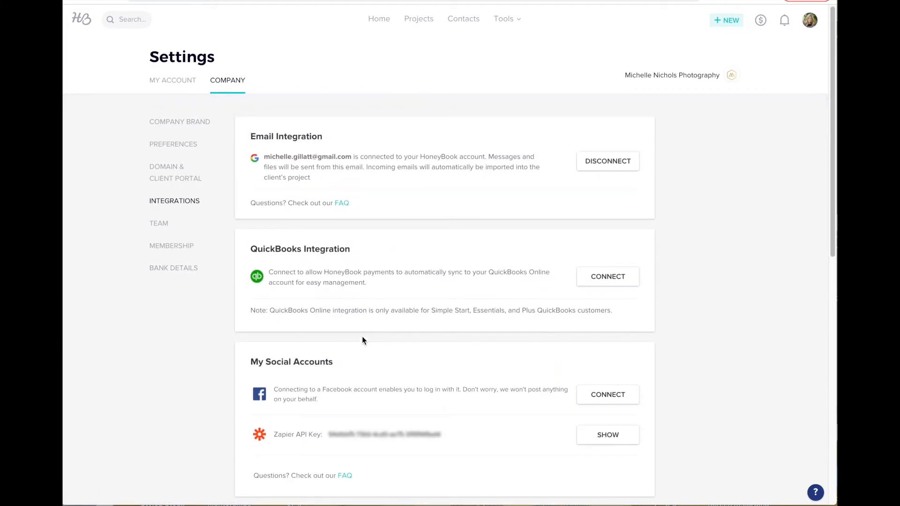
Go back to the company brand settings and view the company profile and brand elements.
left_click(191, 131)
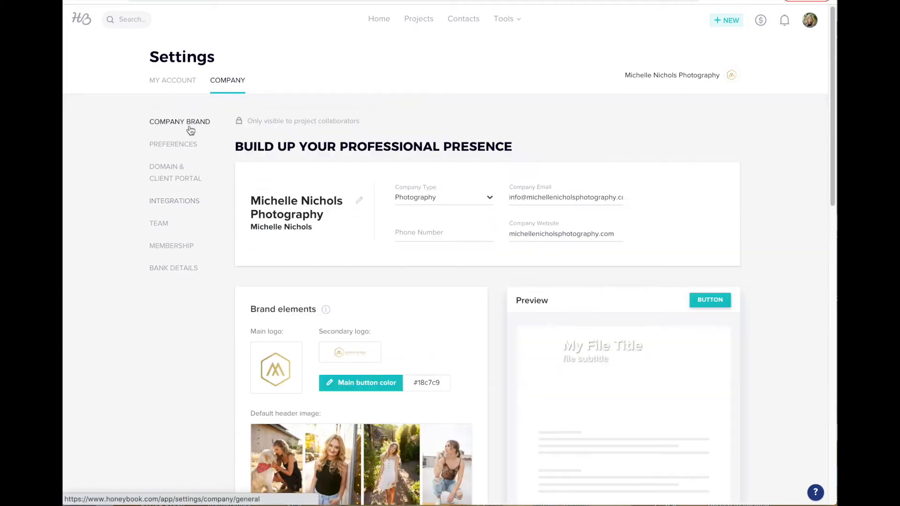
scroll(789, 215, "down", 1)
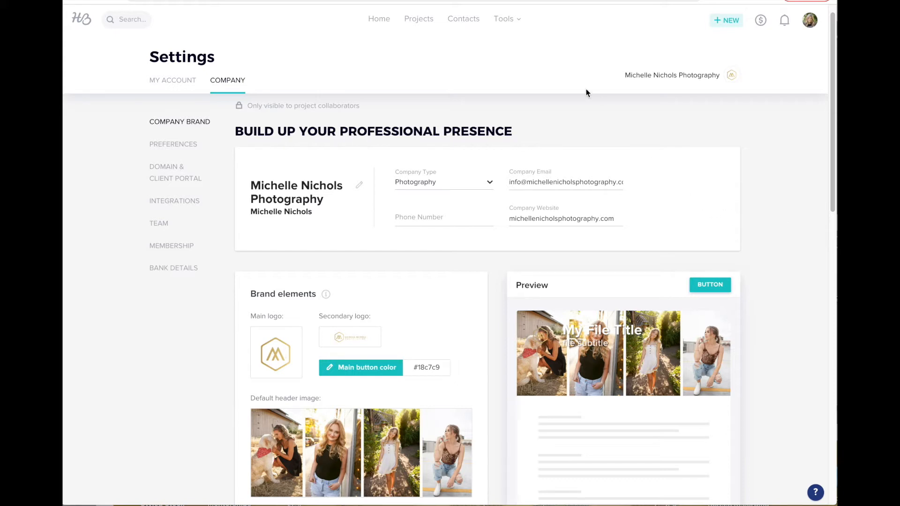
Examine the existing Default Contact Form among the contact form templates and return to the template list.
left_click(510, 21)
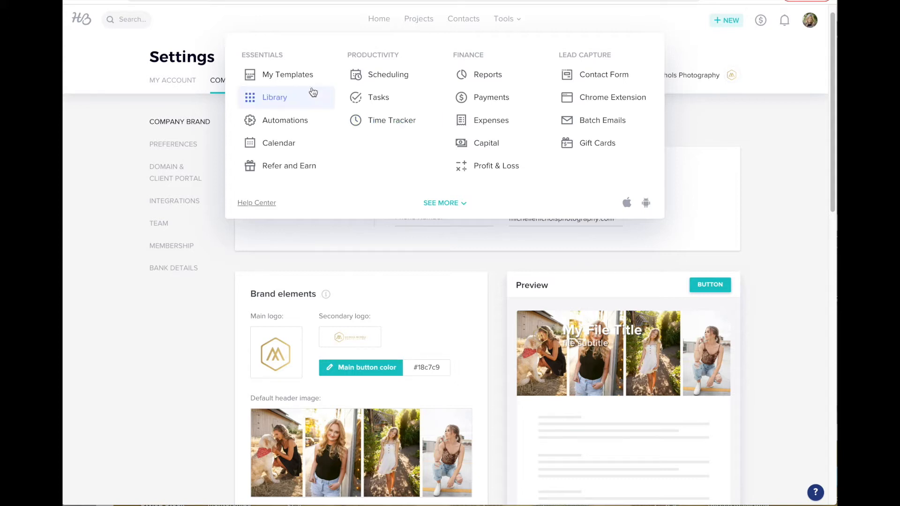
left_click(294, 75)
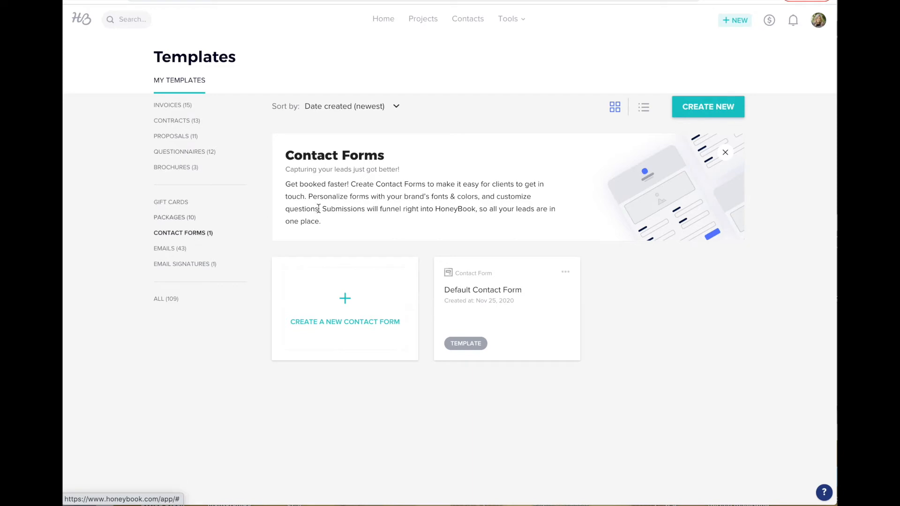
left_click(528, 312)
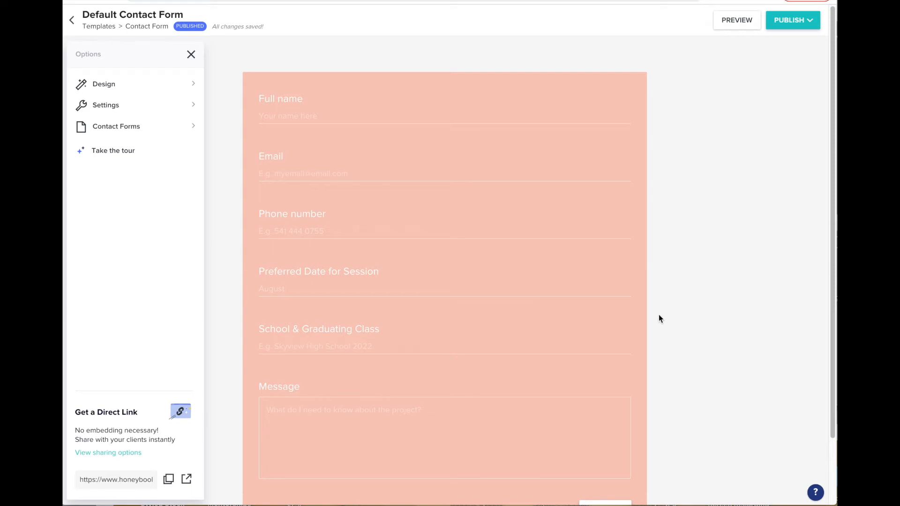
left_click(69, 21)
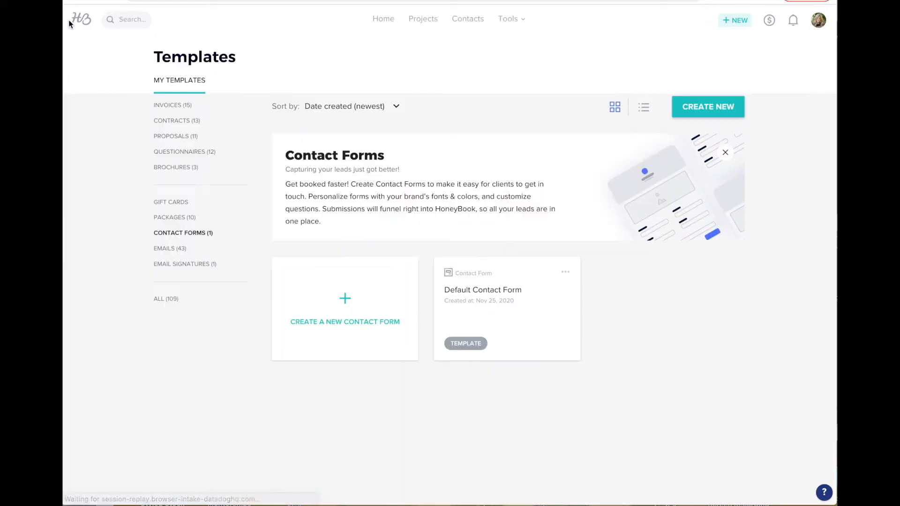
Create a new contact form and, after browsing the built-in examples, apply the last one, the dark interior designer template.
left_click(336, 297)
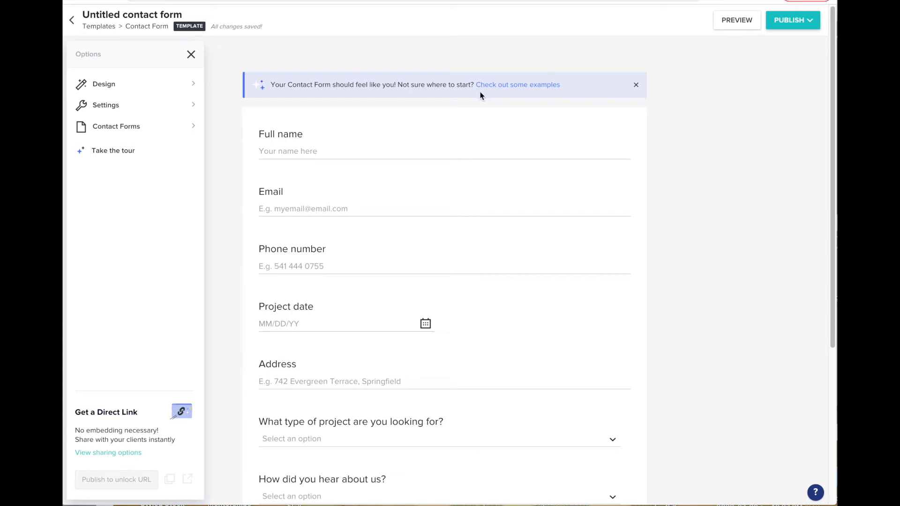
left_click(527, 85)
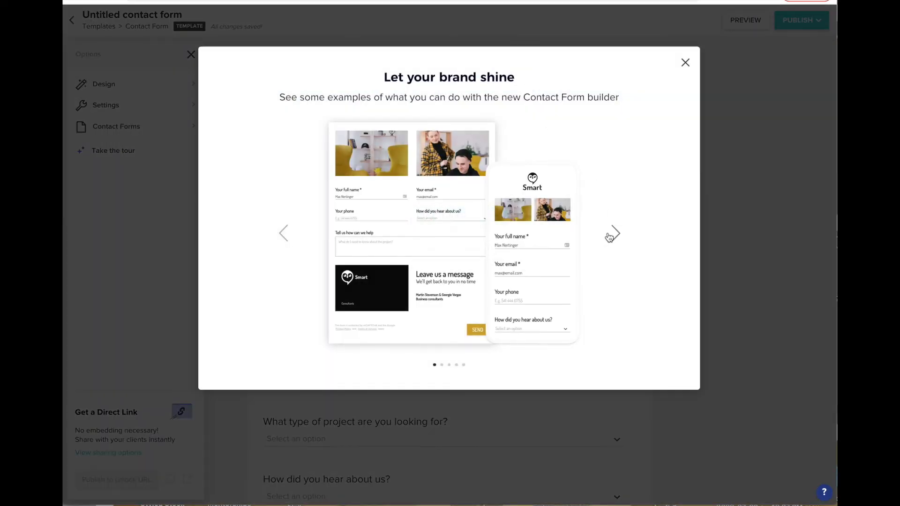
mouse_move(442, 244)
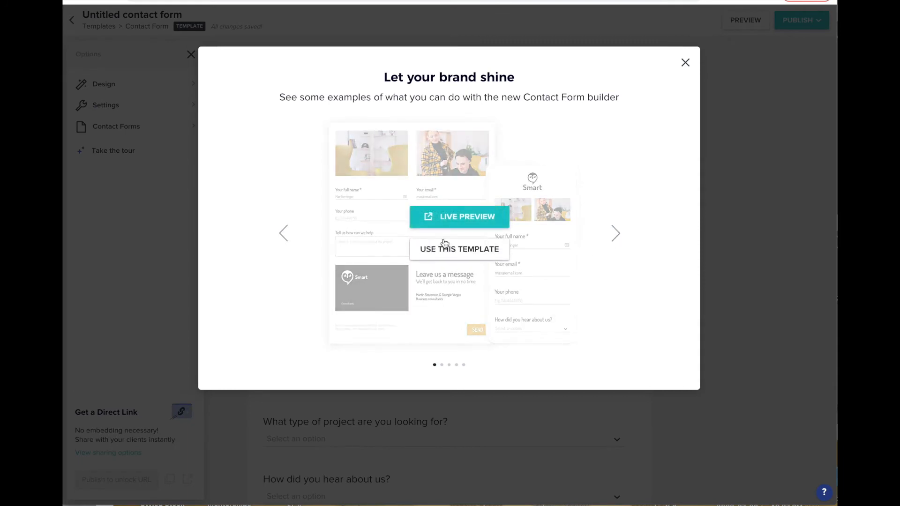
left_click(615, 235)
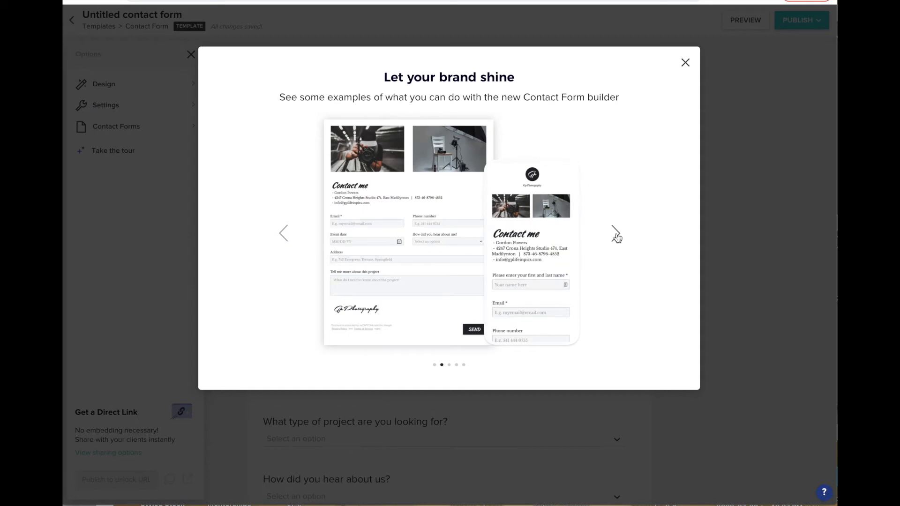
right_click(616, 233)
left_click(612, 233)
left_click(613, 233)
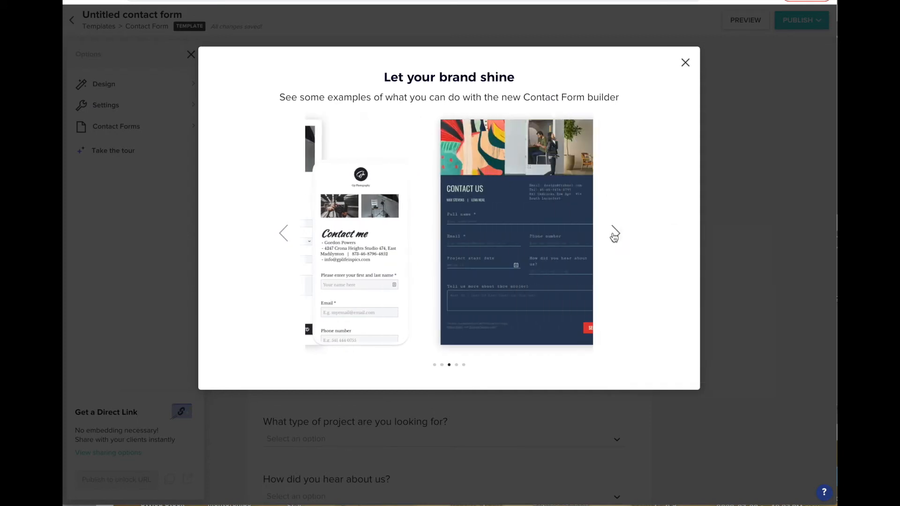
left_click(614, 234)
left_click(613, 234)
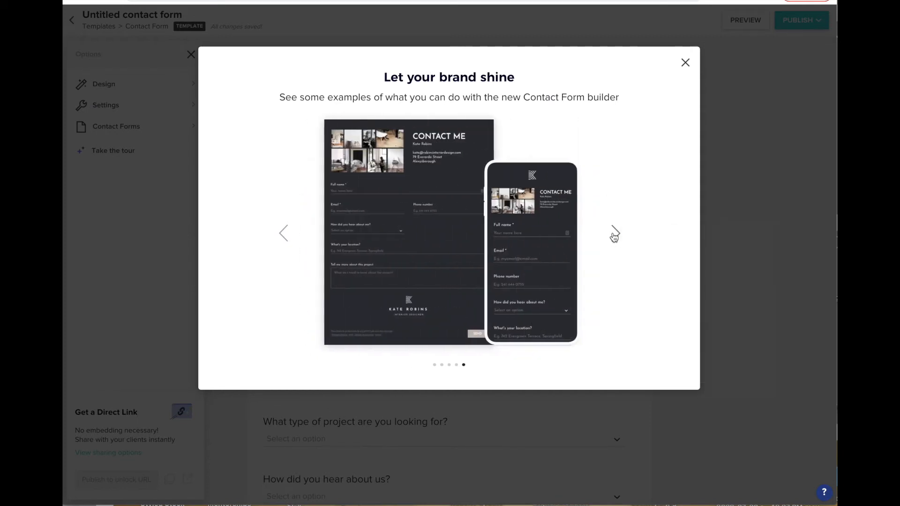
mouse_move(446, 209)
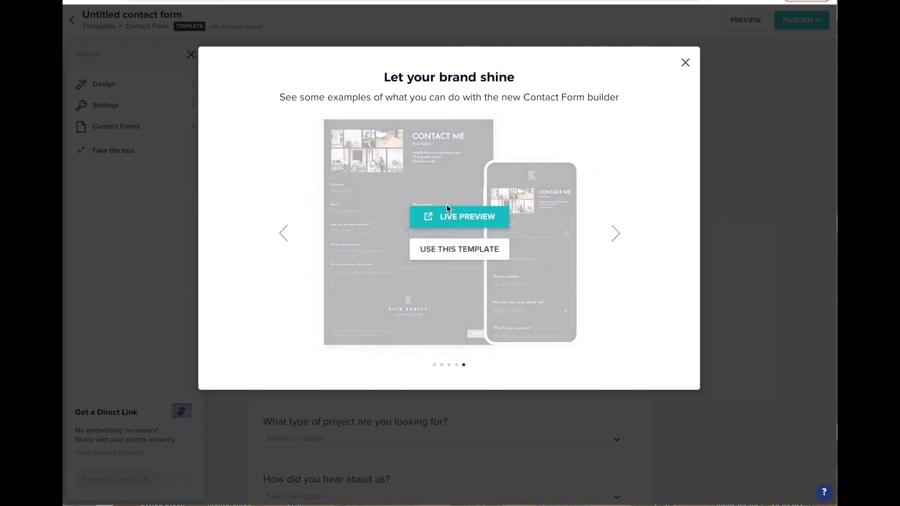
left_click(453, 253)
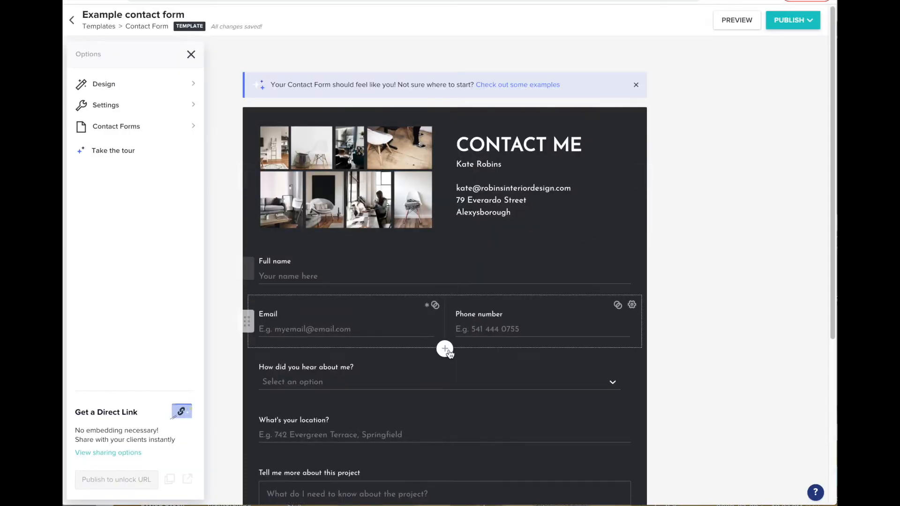
Replace the person's name beneath the CONTACT ME heading with "Name" and check the image editor for the photo collage without changing it.
scroll(453, 367, "down", 4)
scroll(455, 370, "up", 4)
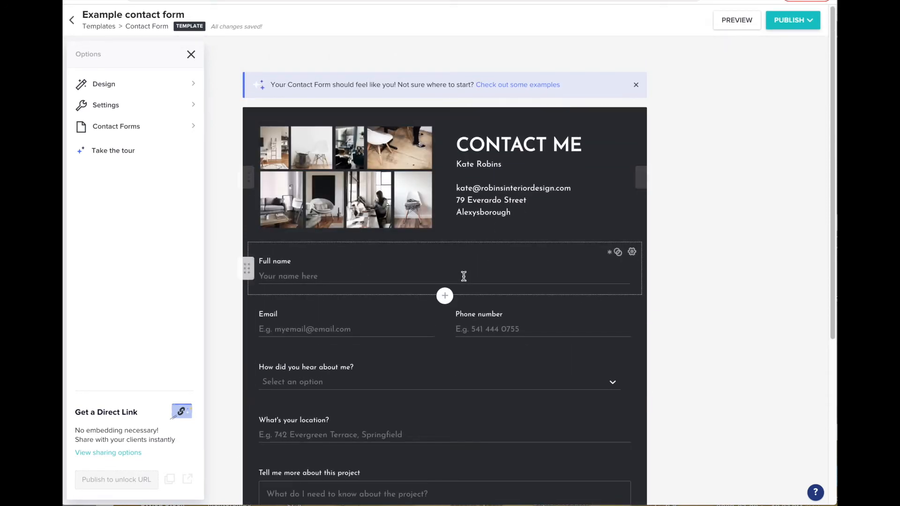
left_click(506, 164)
double_click(506, 164)
key("BackSpace")
key("BackSpace")
key("BackSpace")
key("BackSpace")
key("BackSpace")
key("BackSpace")
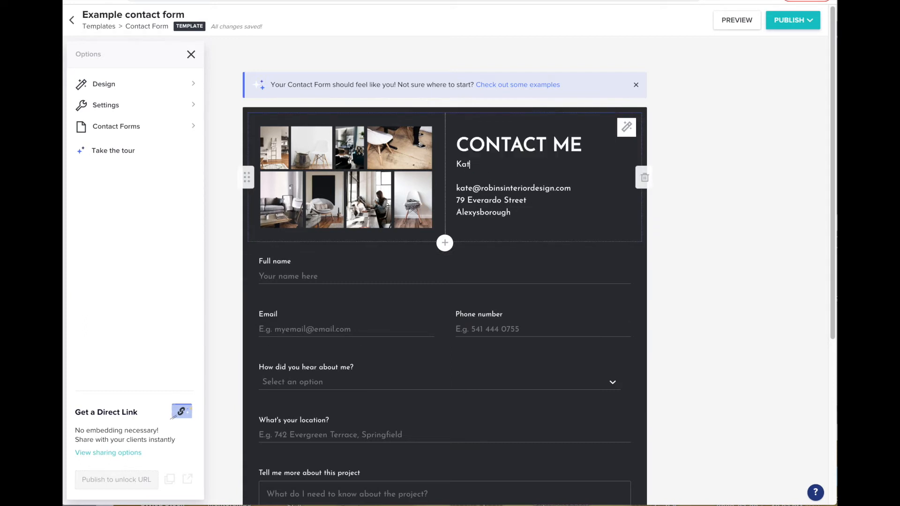
type("Name")
left_click(370, 185)
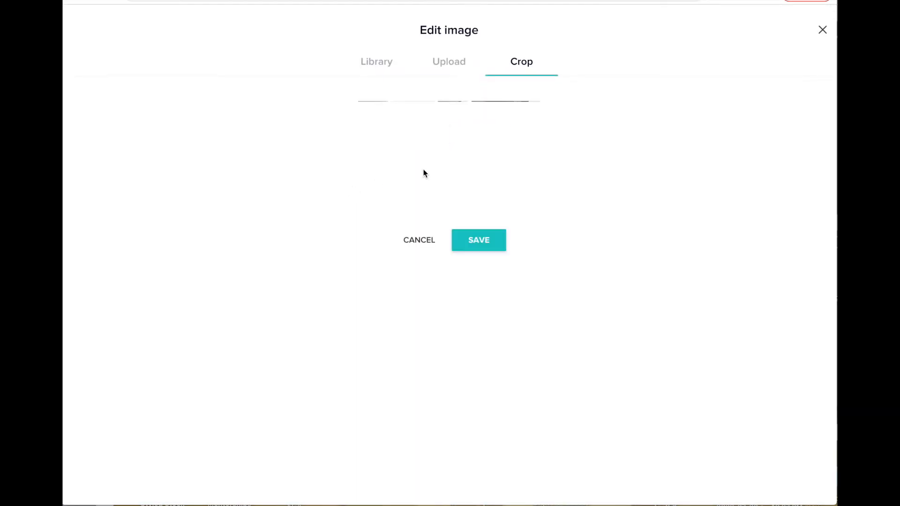
left_click(821, 30)
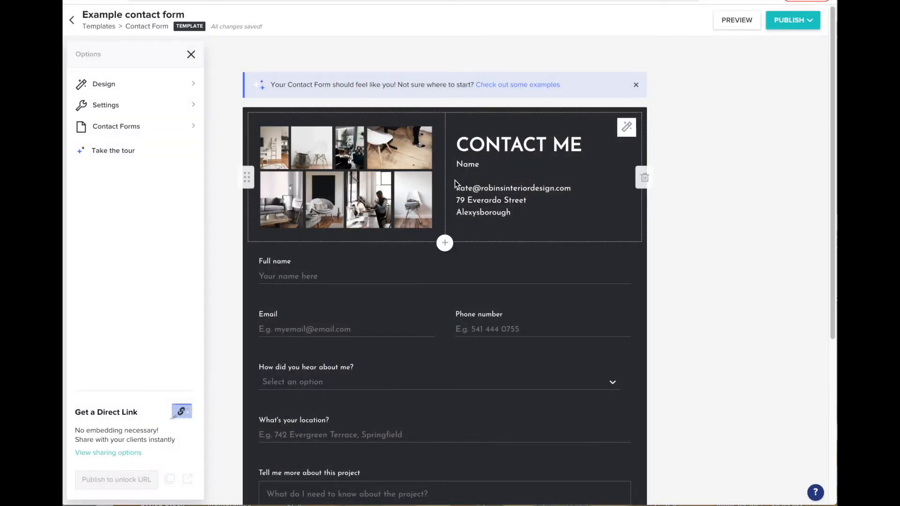
Add a short text question "When would you prefer your session?" with the placeholder "August" below the project description field.
scroll(303, 266, "down", 1)
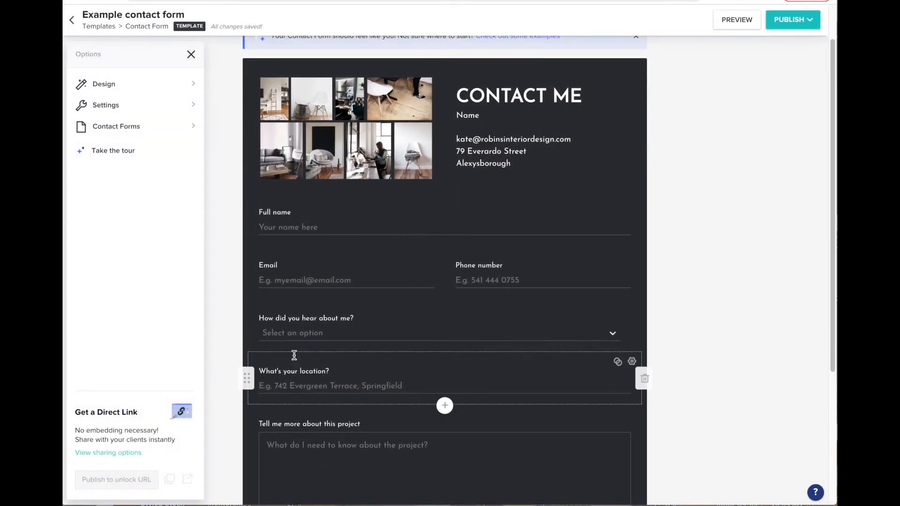
scroll(297, 331, "down", 3)
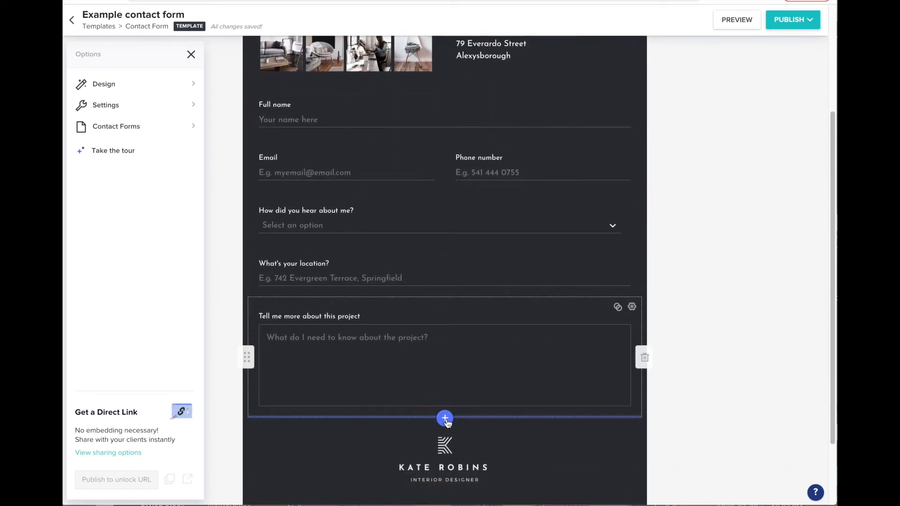
left_click(444, 418)
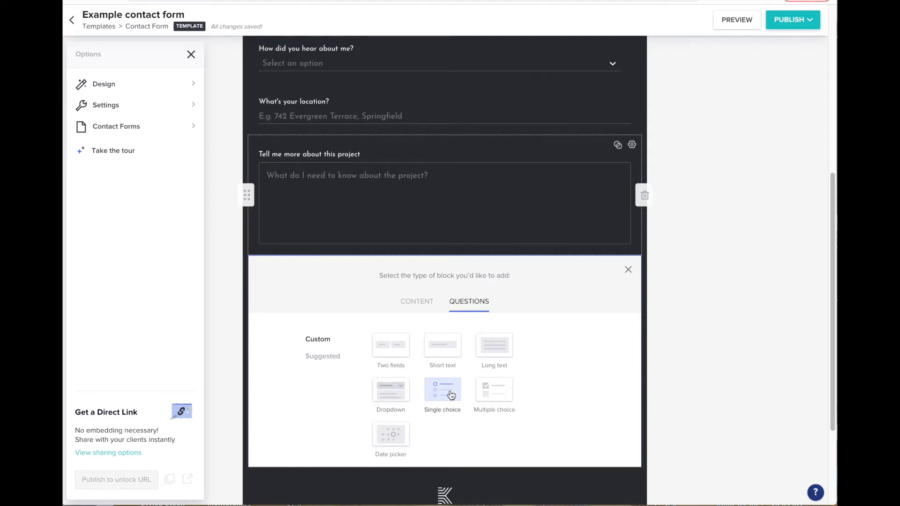
left_click(442, 345)
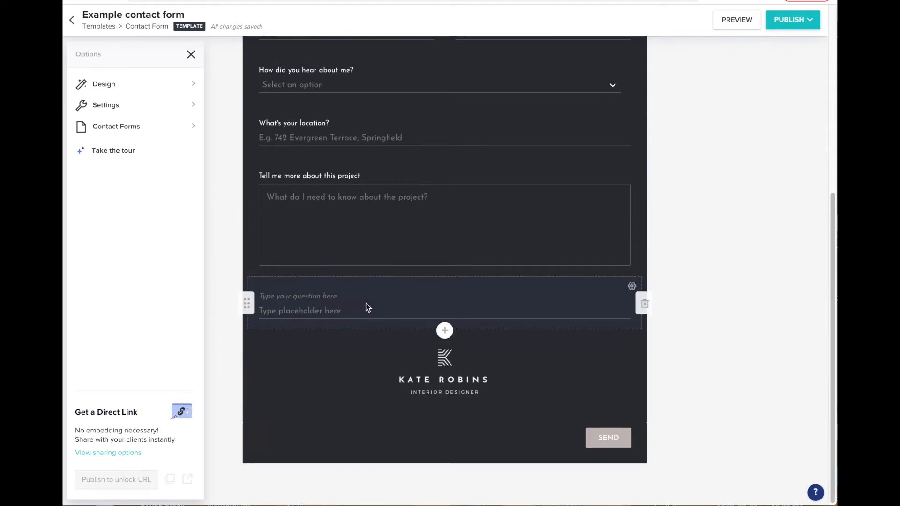
type("When would you prefer your session?")
left_click(337, 314)
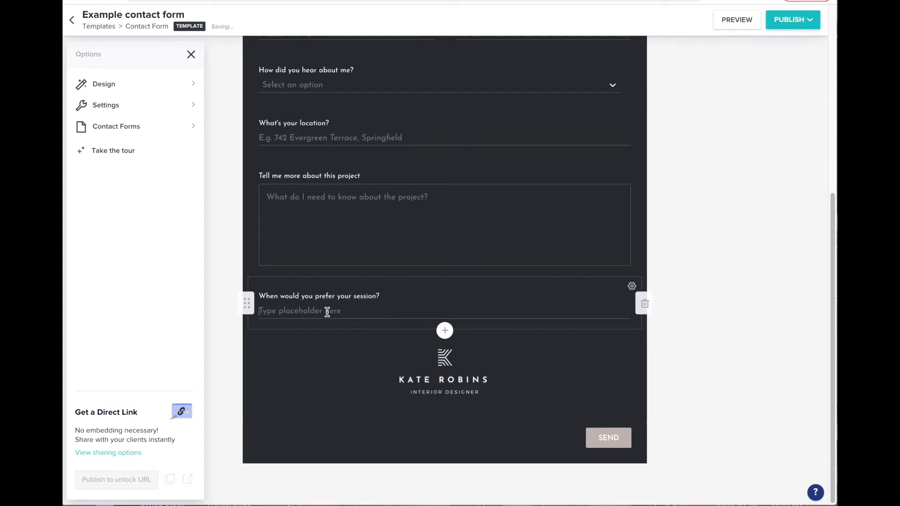
left_click(285, 312)
type("August")
left_click(688, 347)
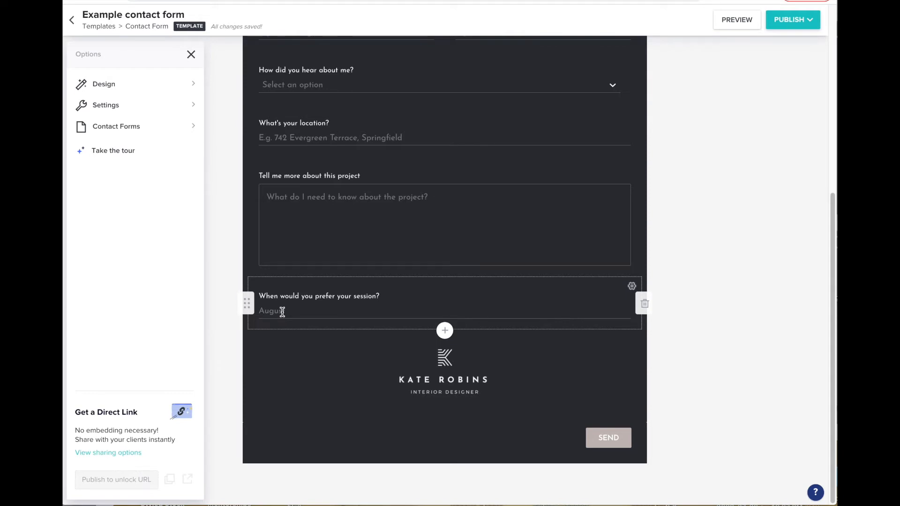
Review the color theme and font customization options in the contact form's design settings.
scroll(718, 330, "up", 6)
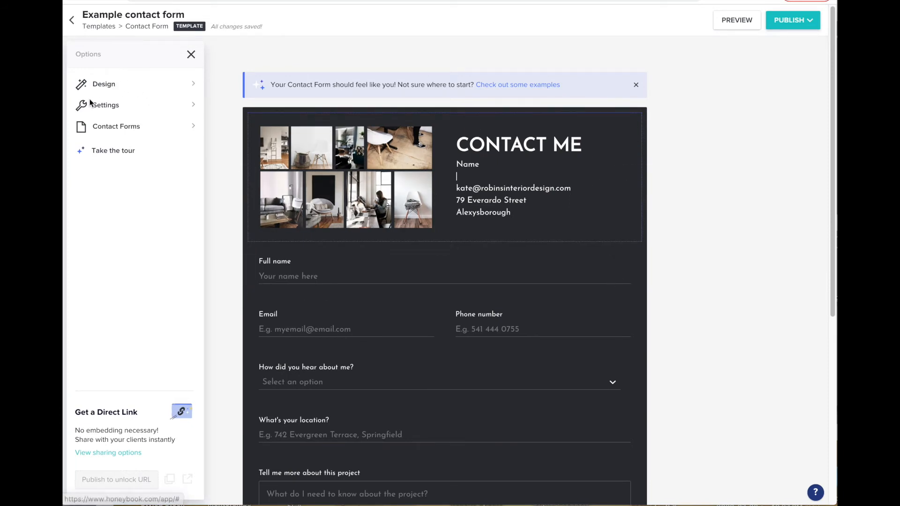
left_click(108, 84)
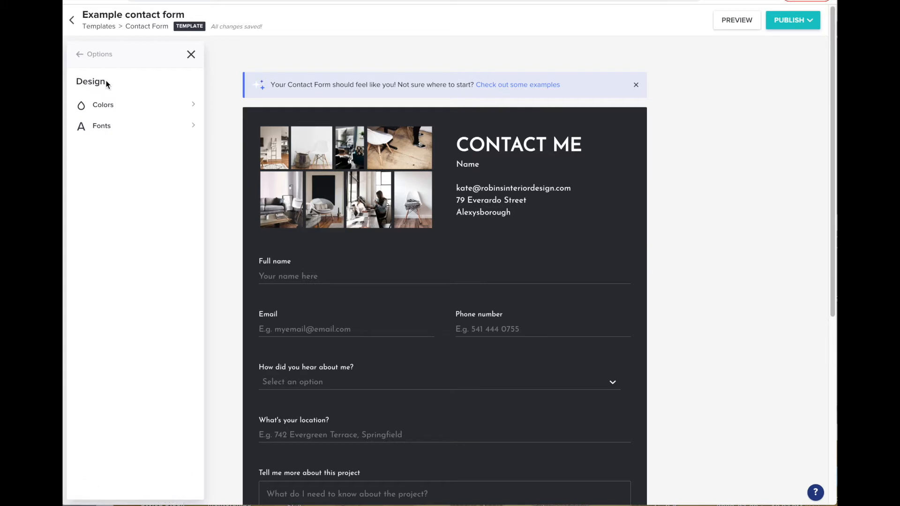
left_click(105, 105)
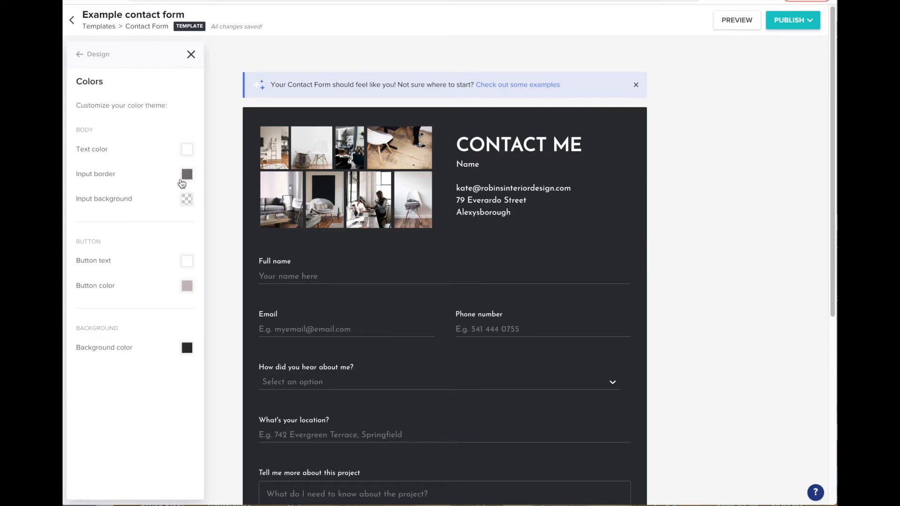
left_click(89, 54)
left_click(111, 131)
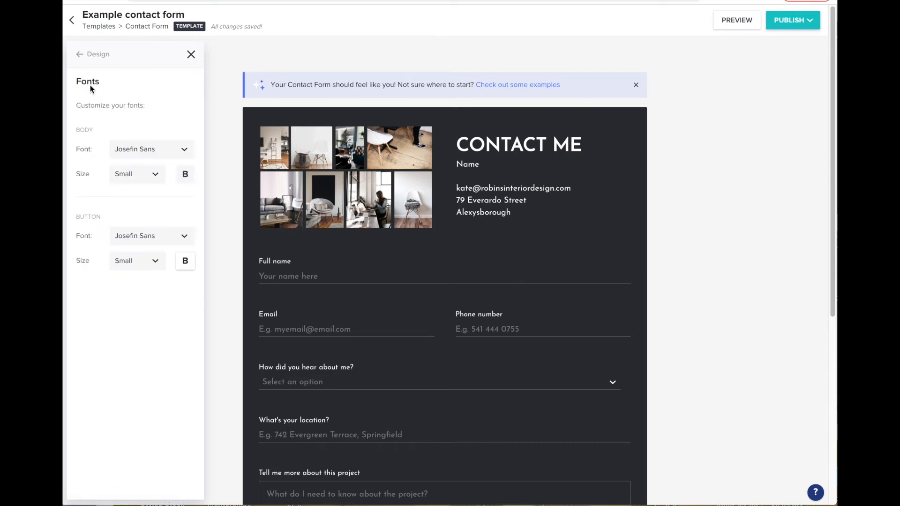
left_click(90, 56)
left_click(89, 54)
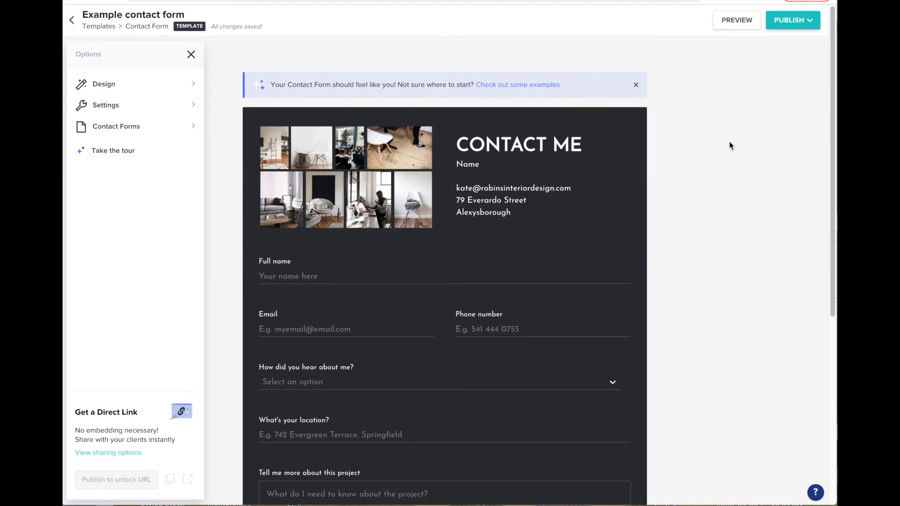
Publish the example contact form and close the embed code dialog.
left_click(790, 29)
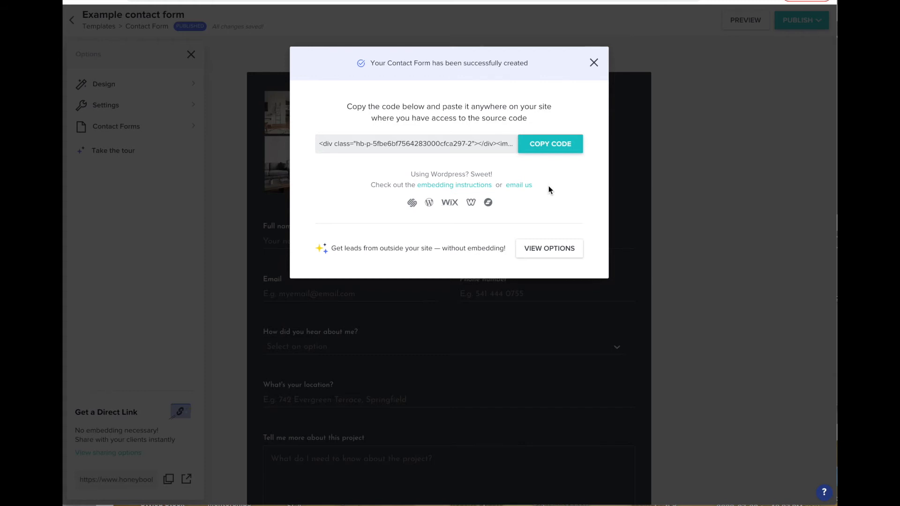
left_click(593, 62)
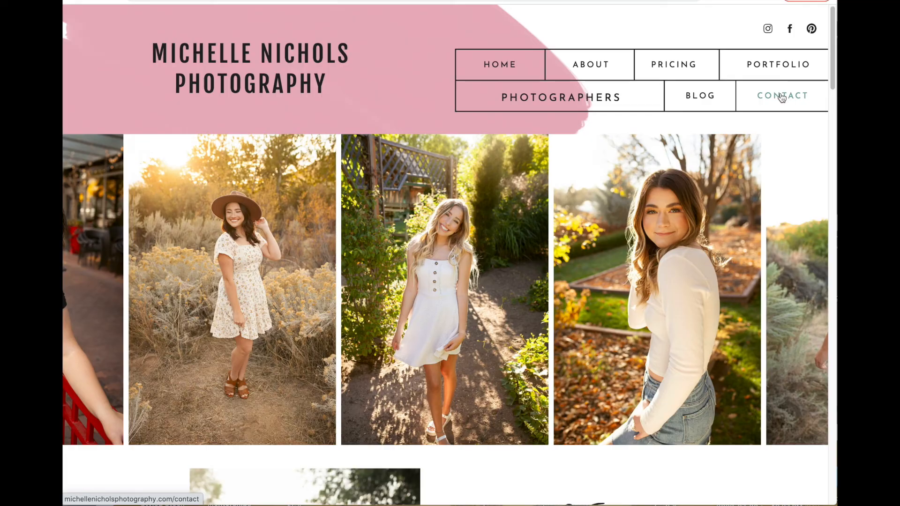
Examine the embedded contact form on the photography website's contact page, and look over the published example form in HoneyBook.
left_click(780, 94)
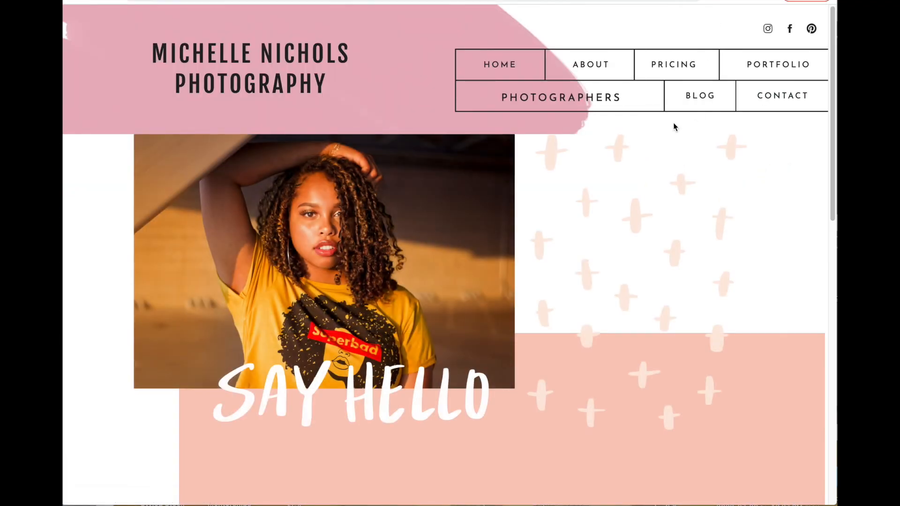
scroll(670, 123, "down", 6)
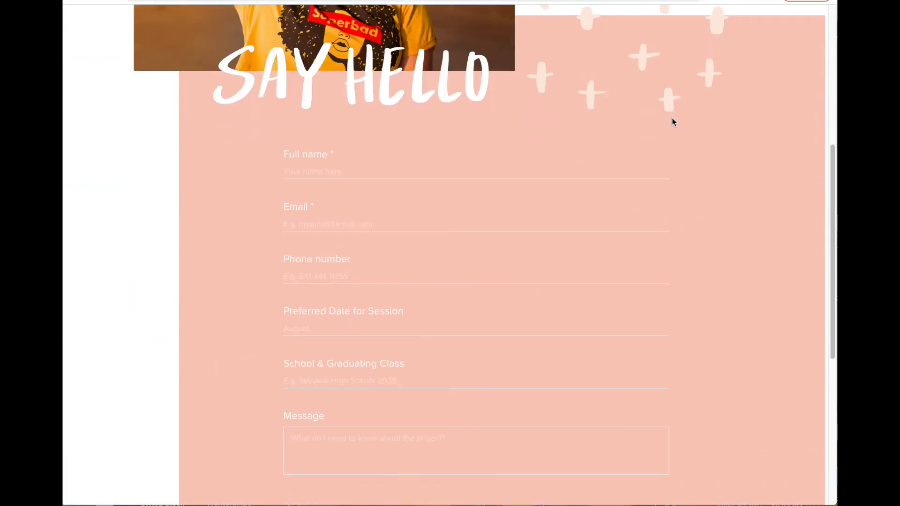
scroll(432, 97, "down", 1)
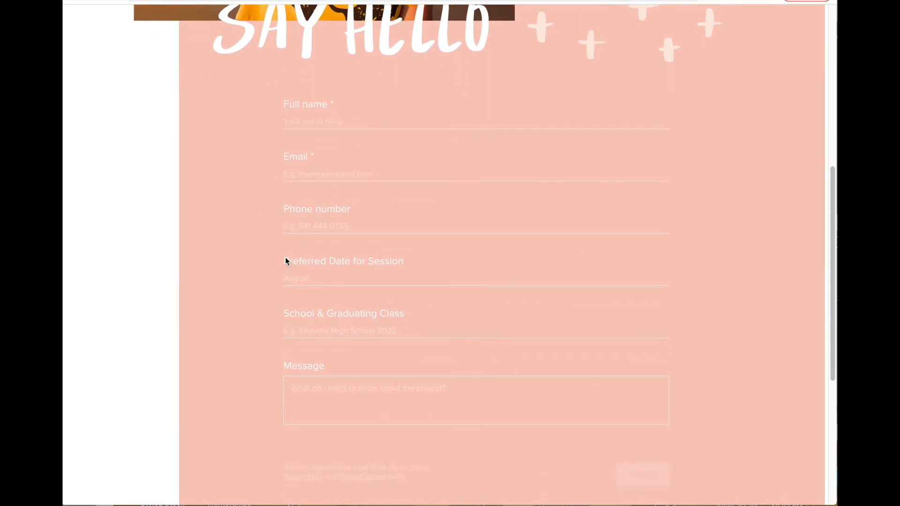
scroll(513, 385, "down", 2)
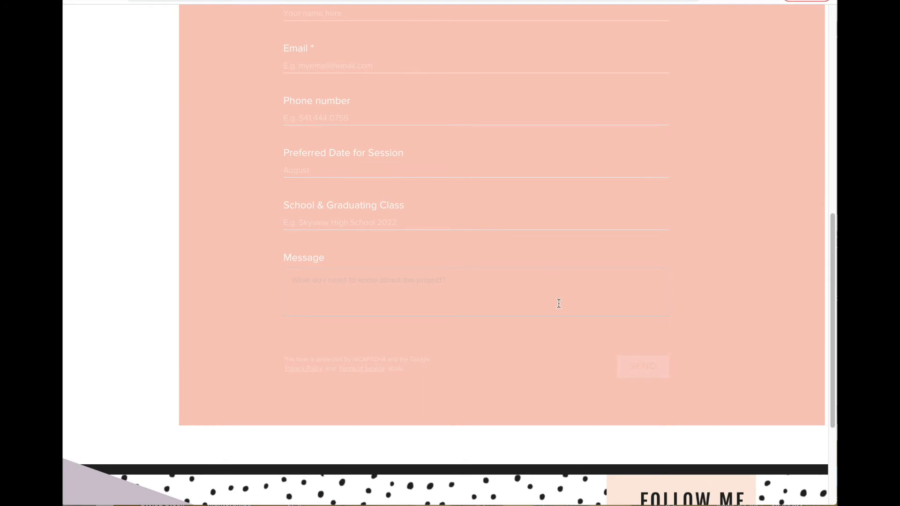
scroll(453, 254, "up", 10)
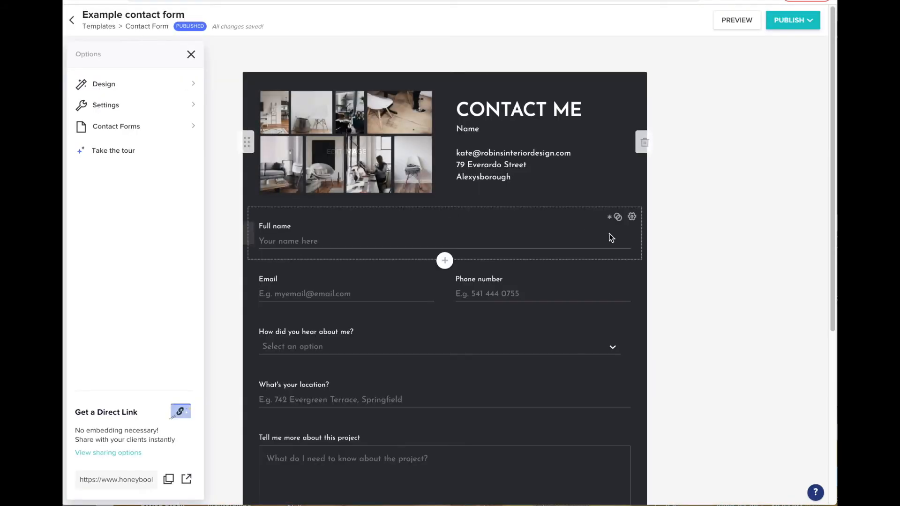
scroll(713, 260, "down", 3)
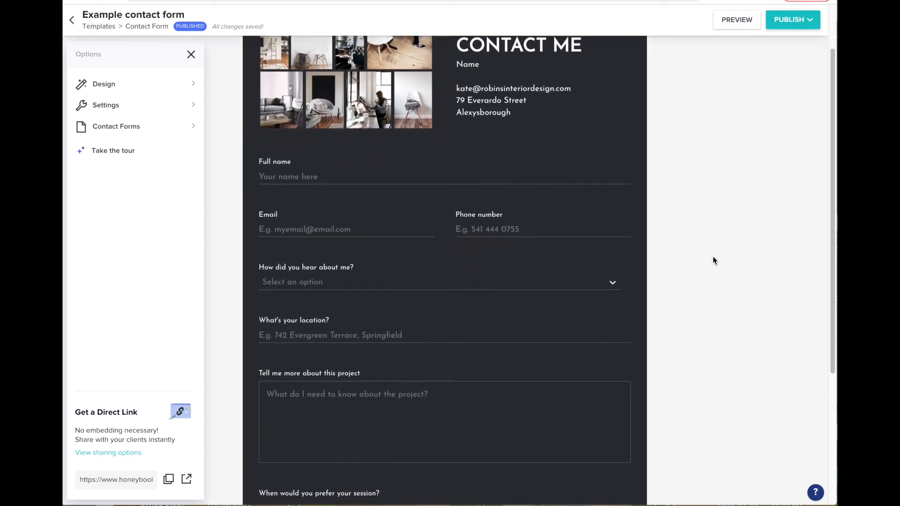
Leave the example contact form and open the email templates category.
scroll(714, 260, "up", 3)
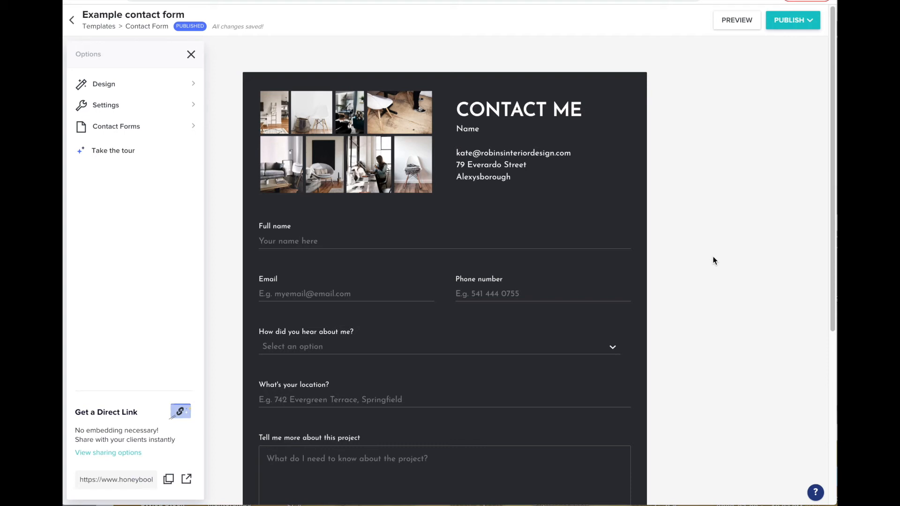
left_click(74, 23)
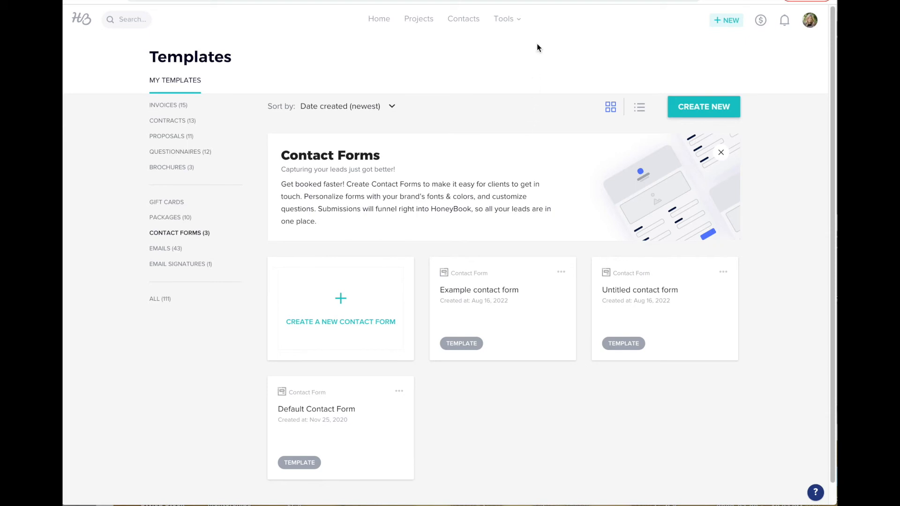
left_click(518, 20)
left_click(266, 74)
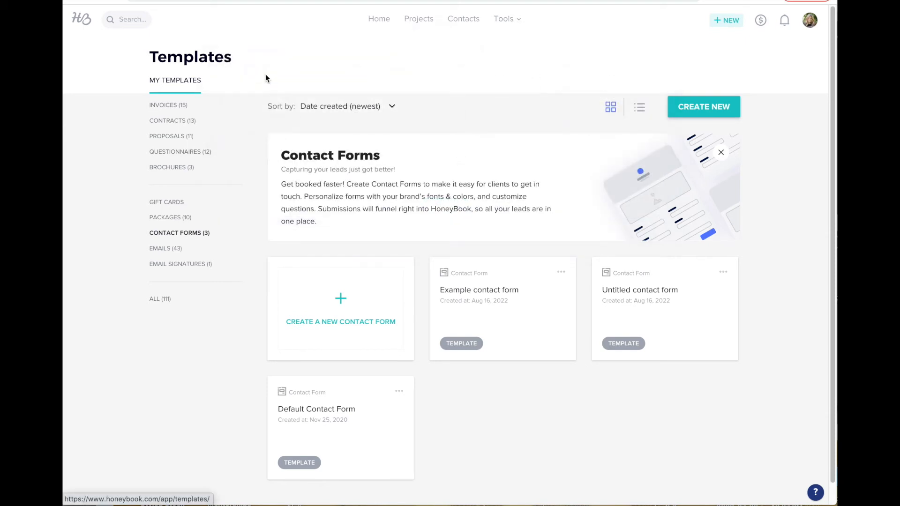
left_click(170, 249)
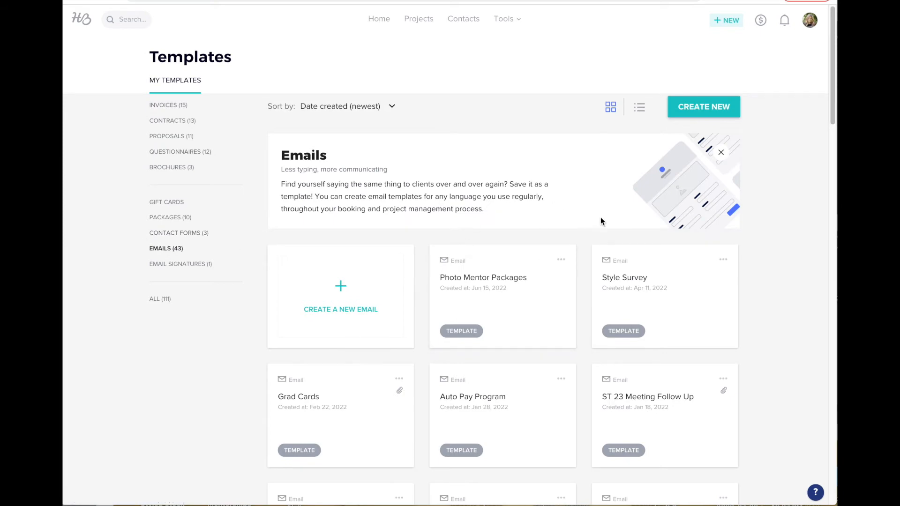
Browse the list of saved and default email templates, looking for the senior inquiry email.
scroll(609, 224, "down", 15)
scroll(619, 227, "down", 10)
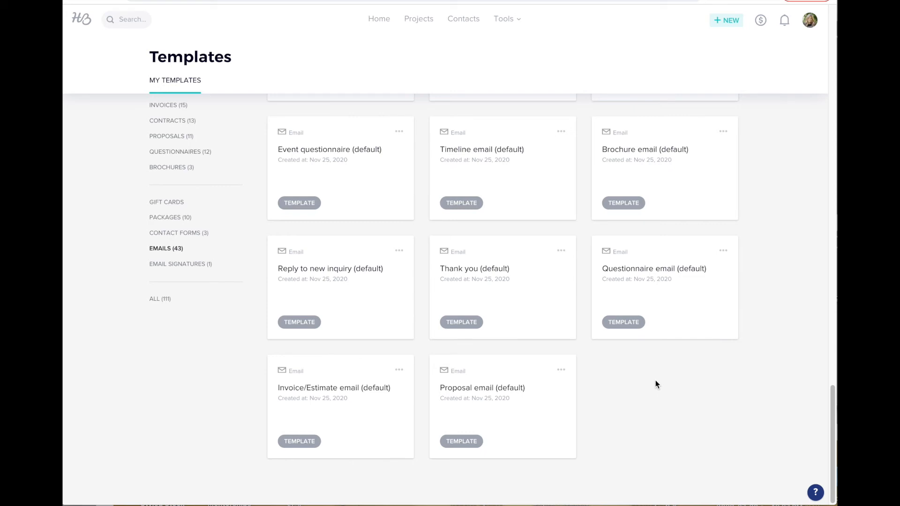
scroll(595, 369, "up", 7)
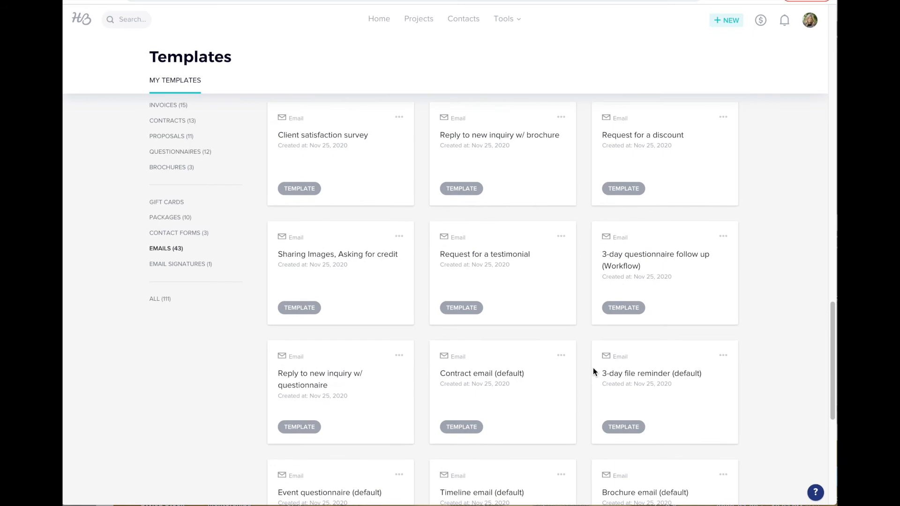
scroll(592, 363, "up", 3)
scroll(590, 361, "up", 5)
scroll(591, 364, "up", 10)
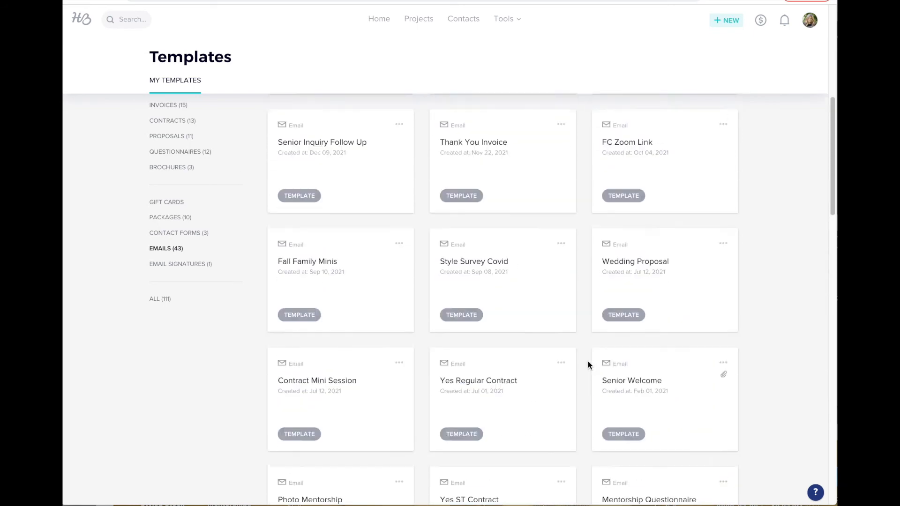
scroll(588, 361, "up", 2)
scroll(587, 362, "down", 3)
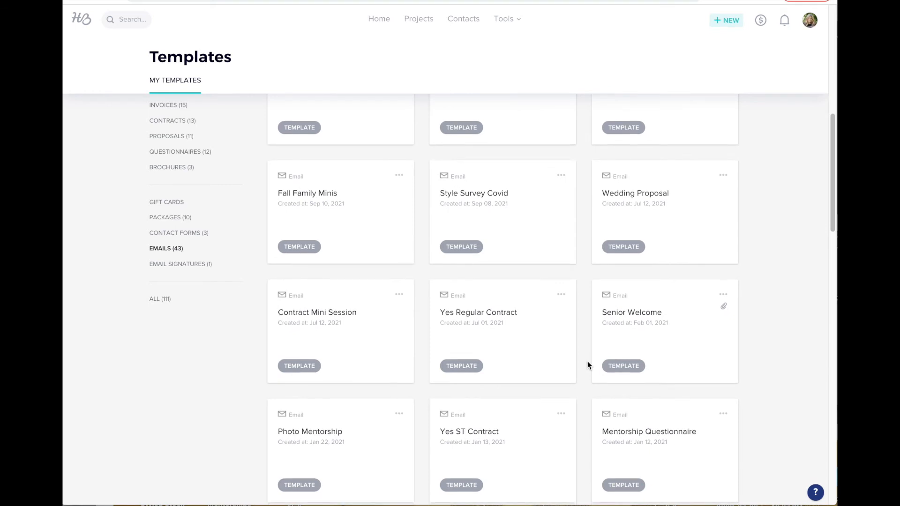
scroll(562, 359, "down", 1)
scroll(562, 359, "up", 8)
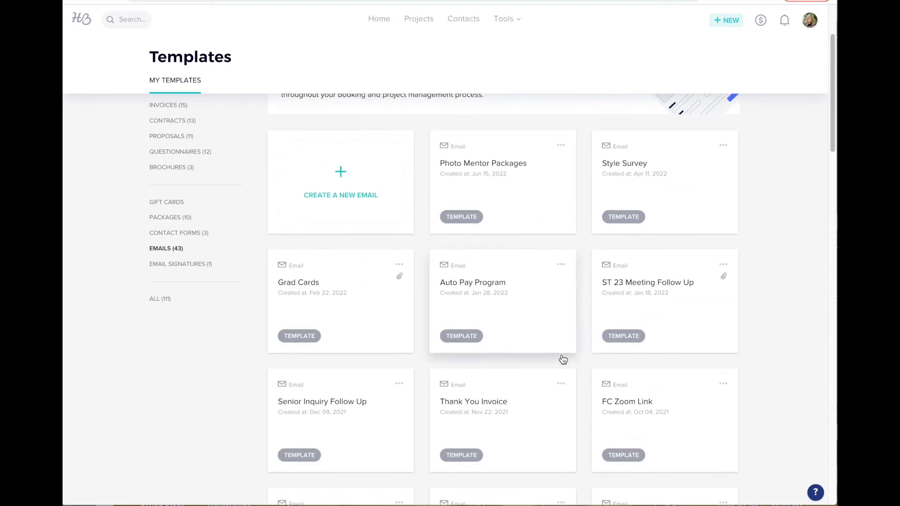
scroll(563, 360, "down", 10)
Open the Senior Inquiry email template and review its greeting, body text, signature and PDF attachment.
left_click(533, 397)
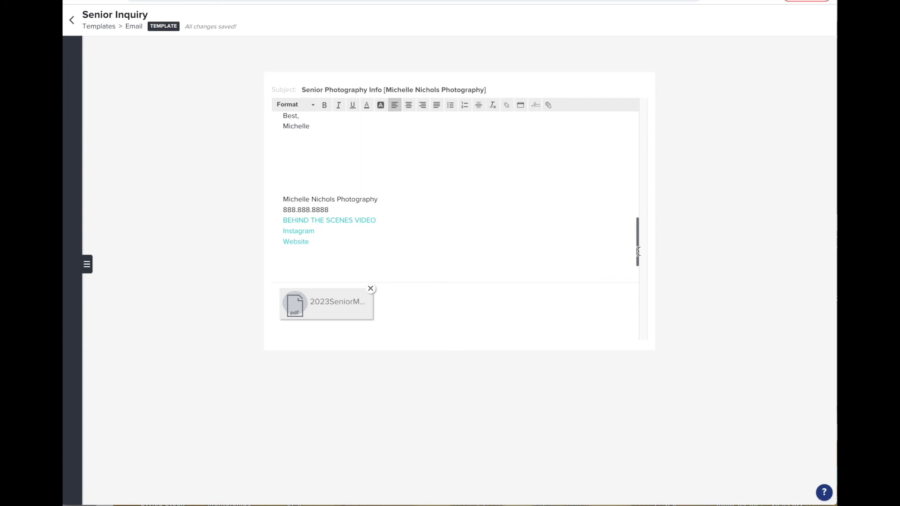
left_click_drag(637, 247, 620, 112)
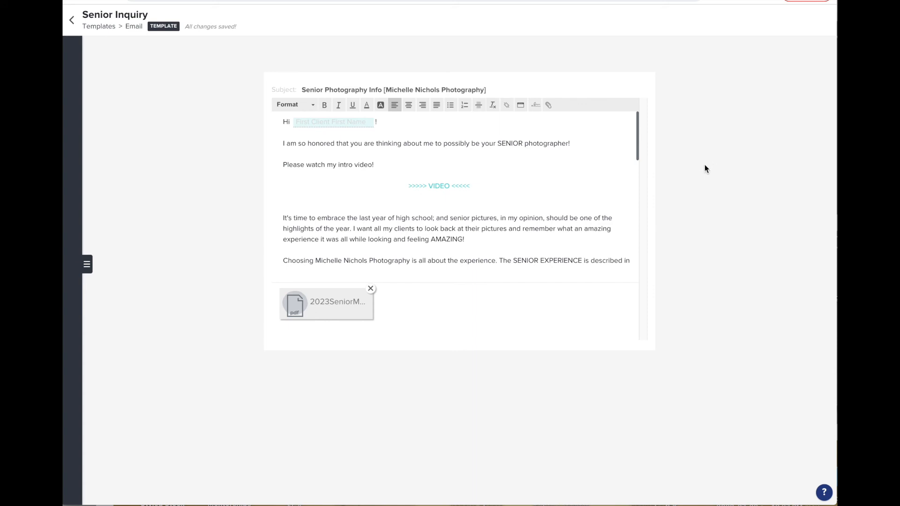
left_click(403, 133)
scroll(437, 138, "down", 1)
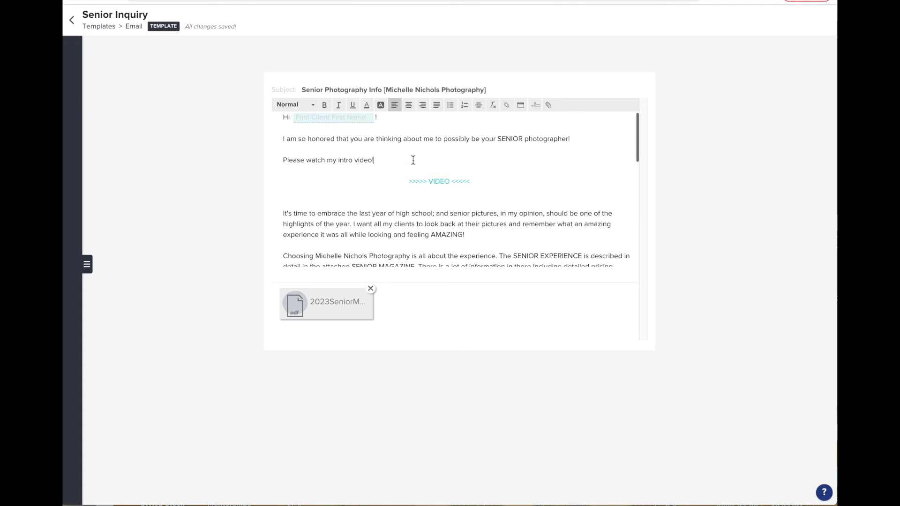
Examine the display text and link options for inserting a hyperlink in the Senior Inquiry email, without inserting one.
left_click_drag(374, 160, 354, 160)
left_click(507, 106)
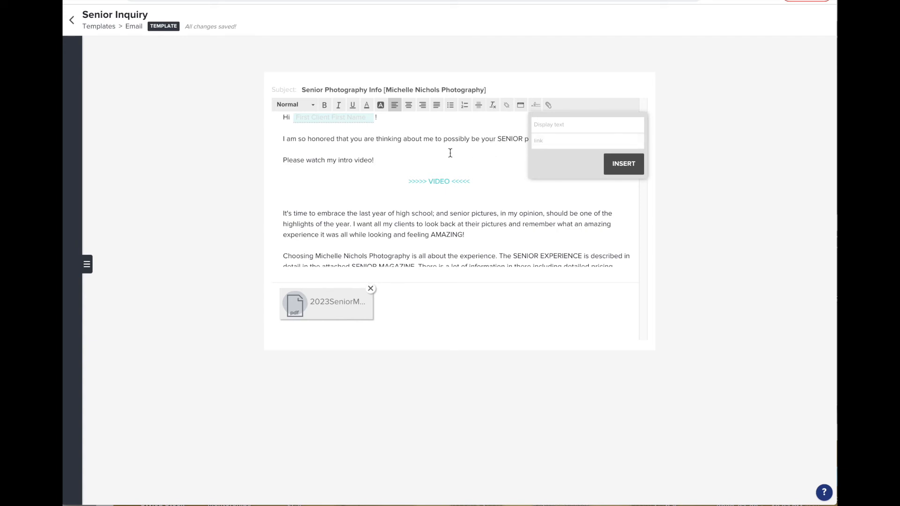
left_click(319, 206)
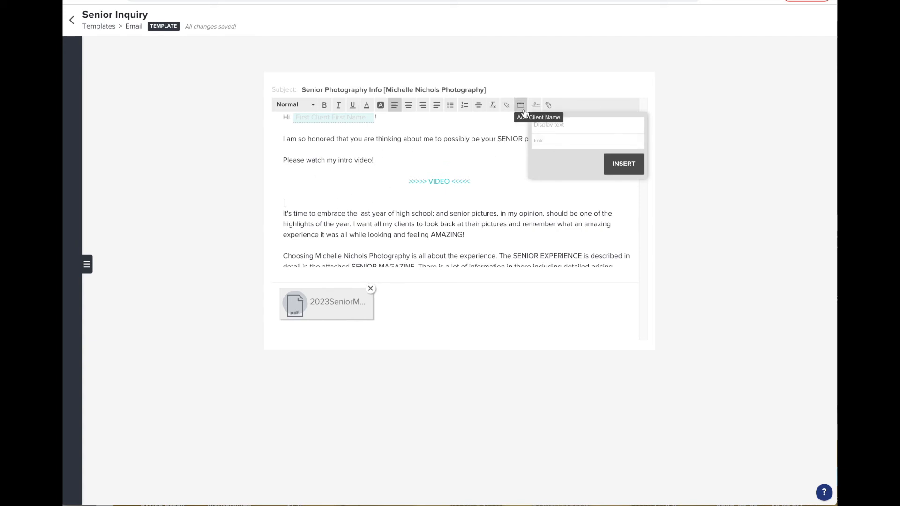
left_click(507, 107)
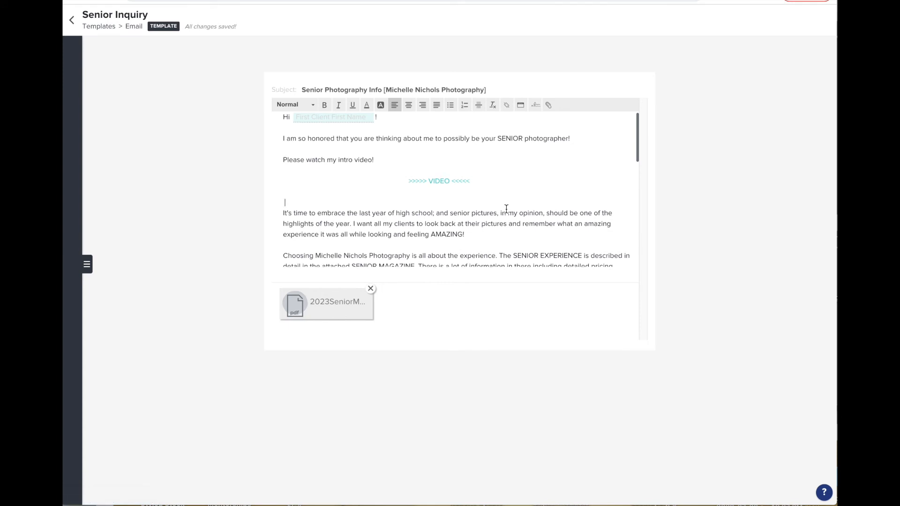
scroll(509, 200, "down", 1)
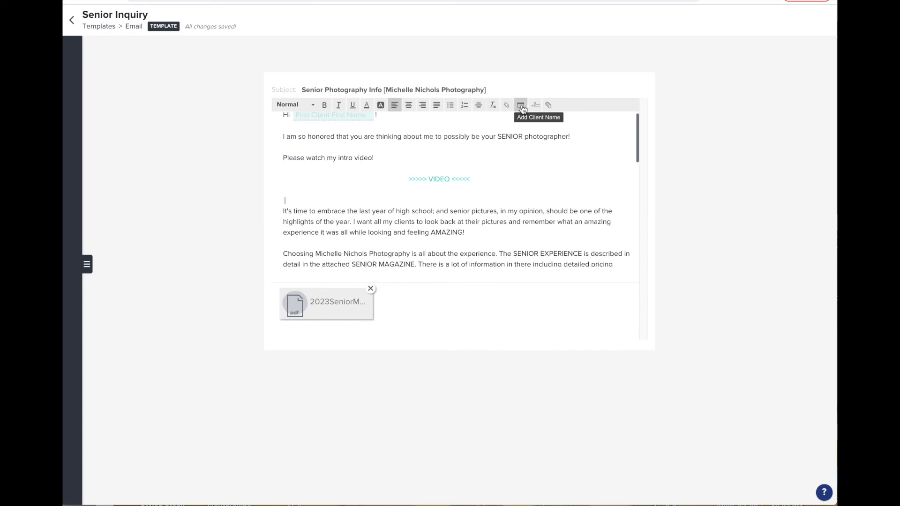
Review the library and upload options for email attachments, and return to the email templates list without attaching anything.
left_click(548, 106)
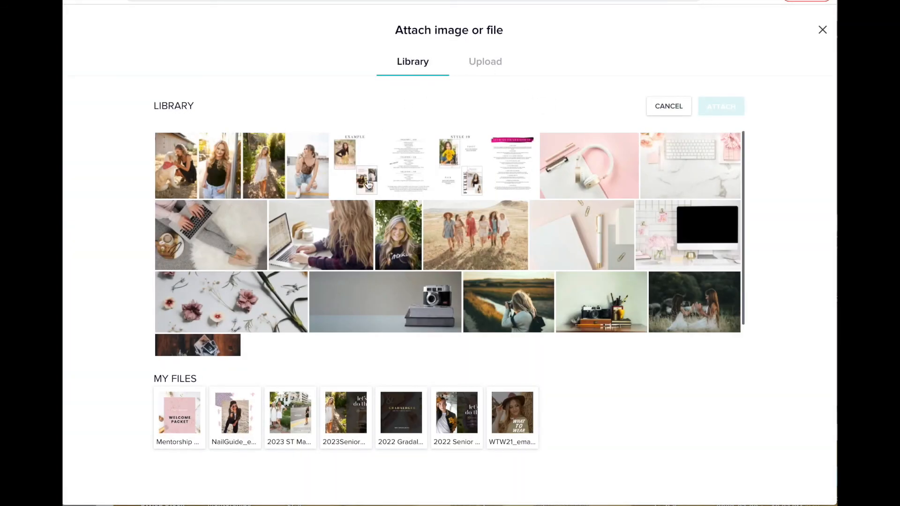
left_click(489, 69)
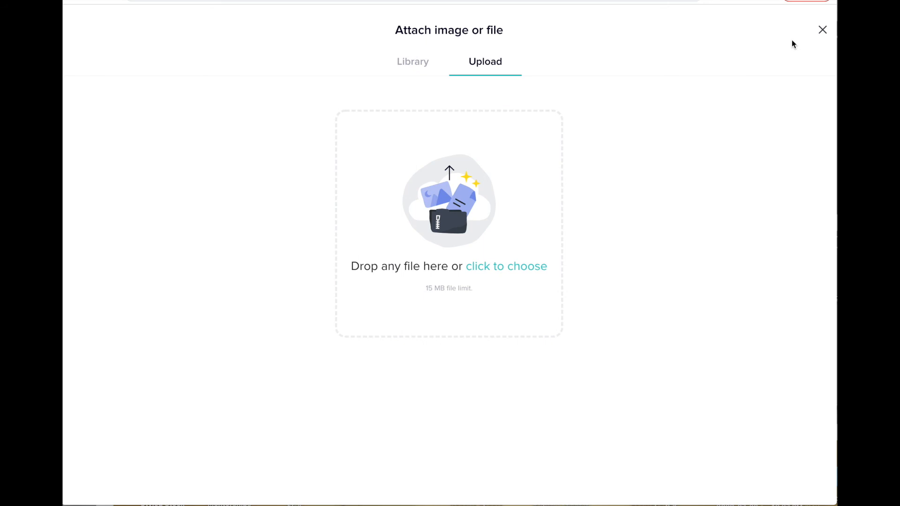
left_click(822, 29)
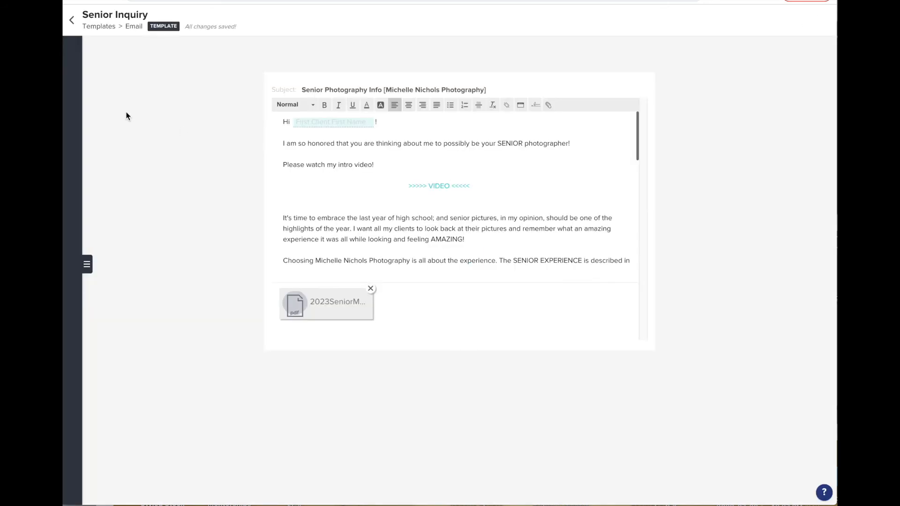
left_click(120, 14)
left_click(71, 22)
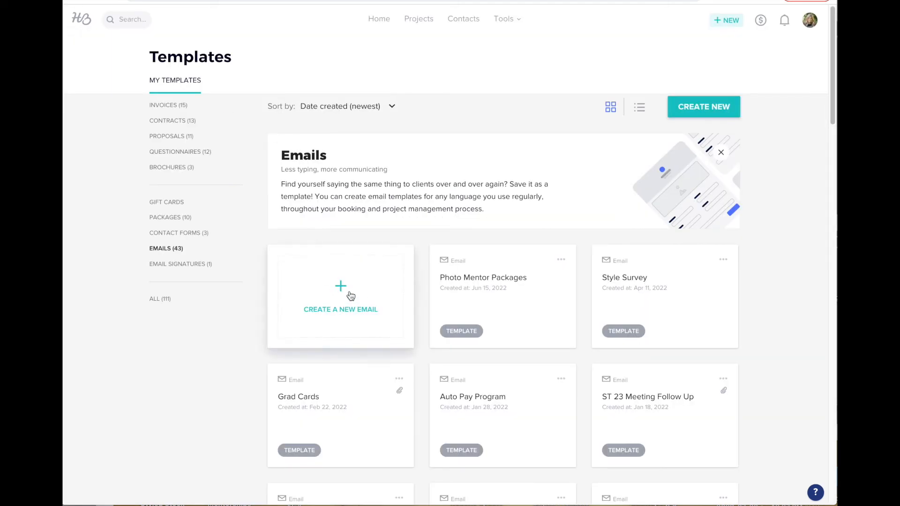
Create a new email template and name it "Test Inquiry Email".
left_click(351, 295)
left_click(120, 11)
triple_click(123, 10)
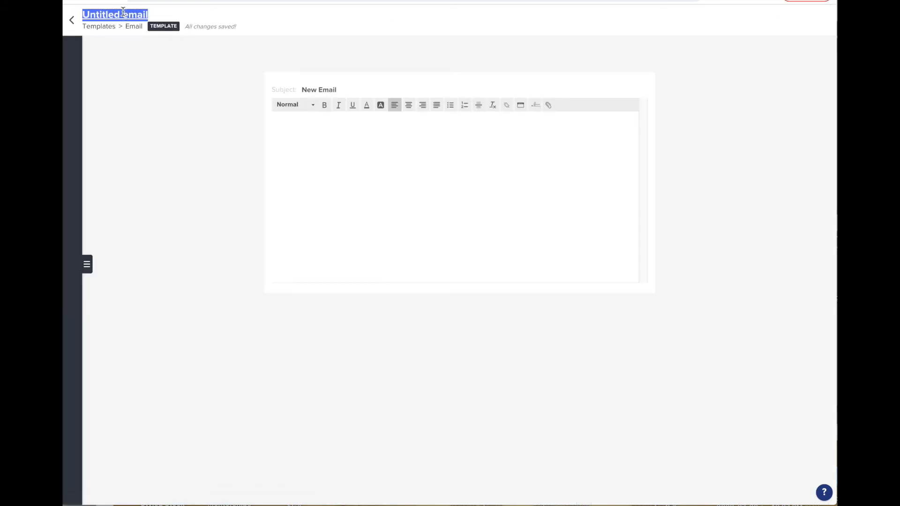
type("Te")
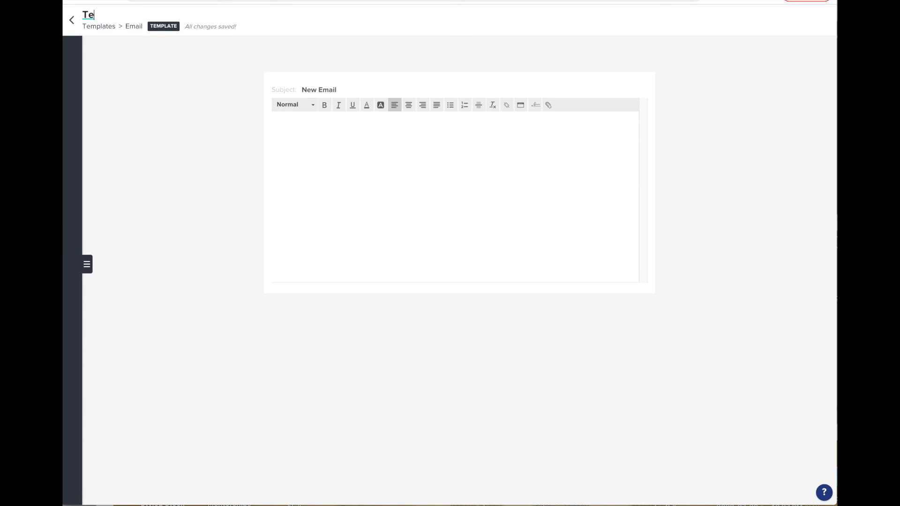
type("xt Inquiry I")
key("BackSpace")
type("Email")
key("Tab")
Set the email's subject to "Photography Info (Your Brand)".
left_click_drag(339, 89, 302, 89)
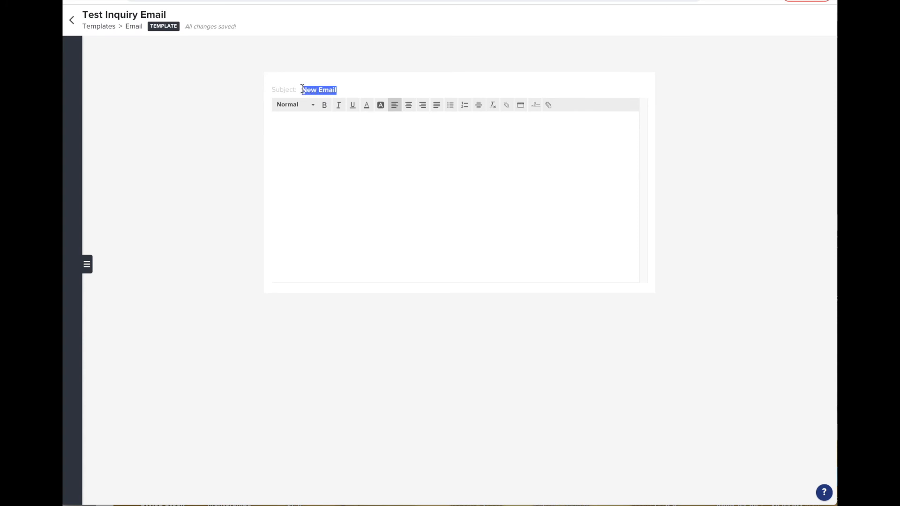
type("Photography Info (Y")
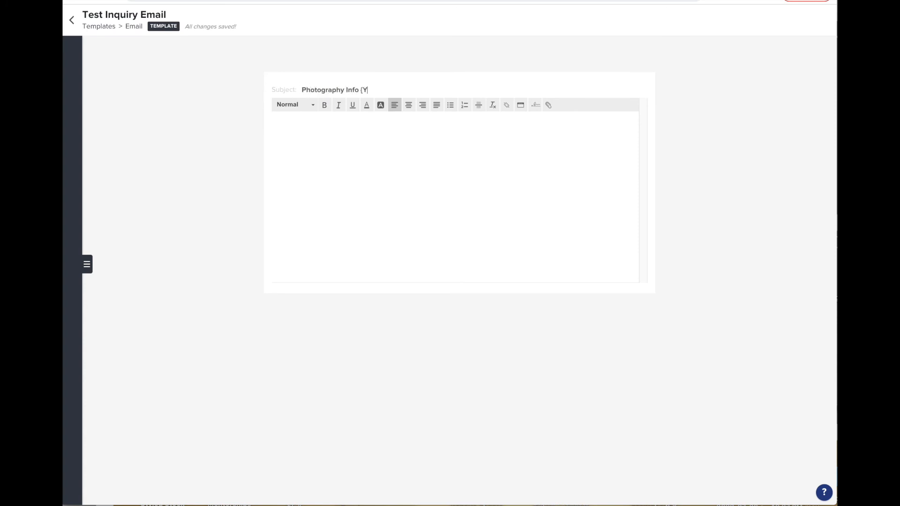
type("our Brand)")
Write the greeting "Hi" with the client first name field and "!", followed by "Write body text, for more pricing info see attached pdf.".
left_click(314, 139)
type("Hi")
left_click(521, 105)
type("!")
key("Return")
key("Return")
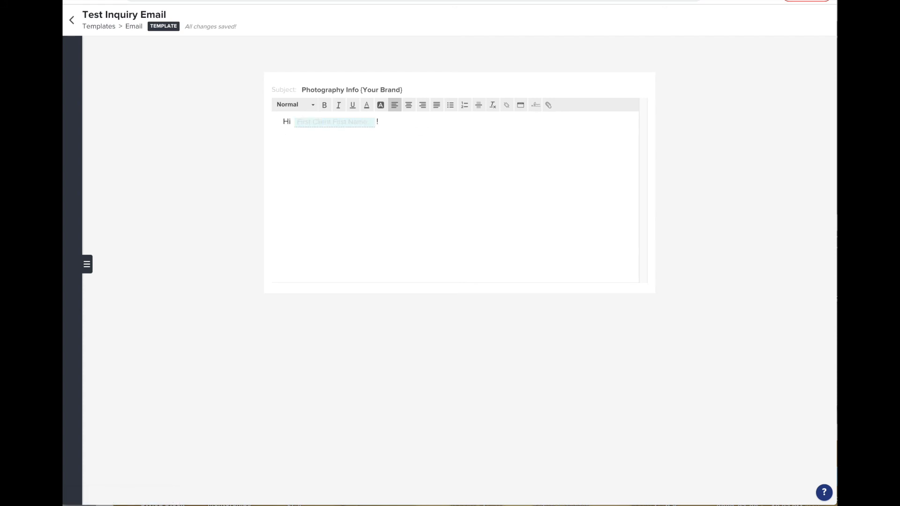
type("Write body text, for more pricing info see a")
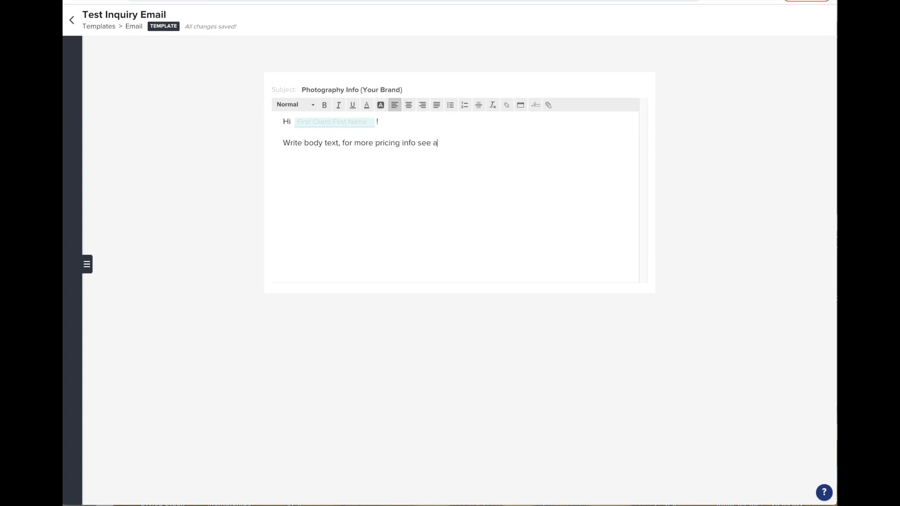
type("ttached pdf.")
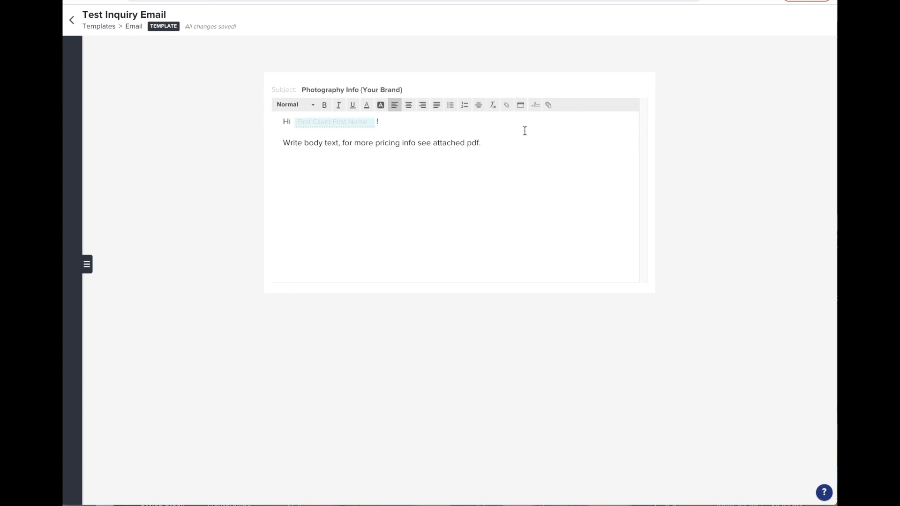
Attach the WTW21_email PDF from the saved files to the email template.
left_click(548, 106)
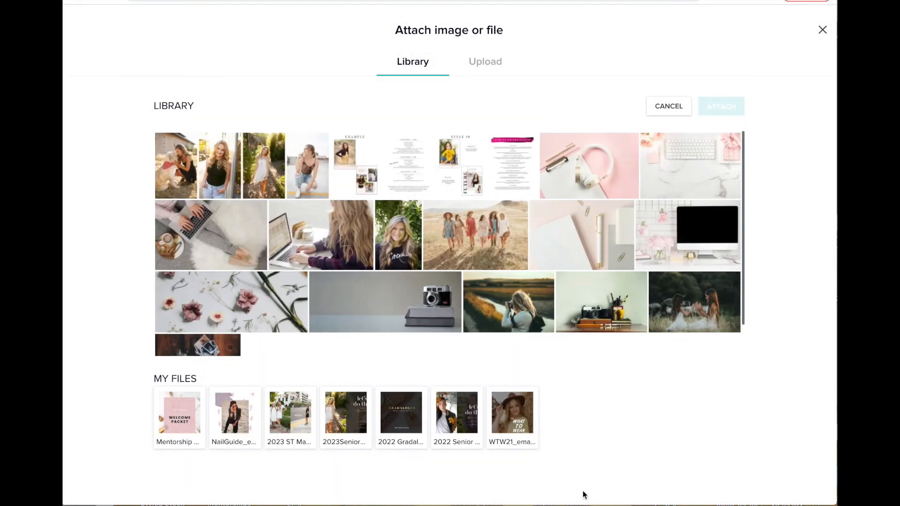
left_click(512, 420)
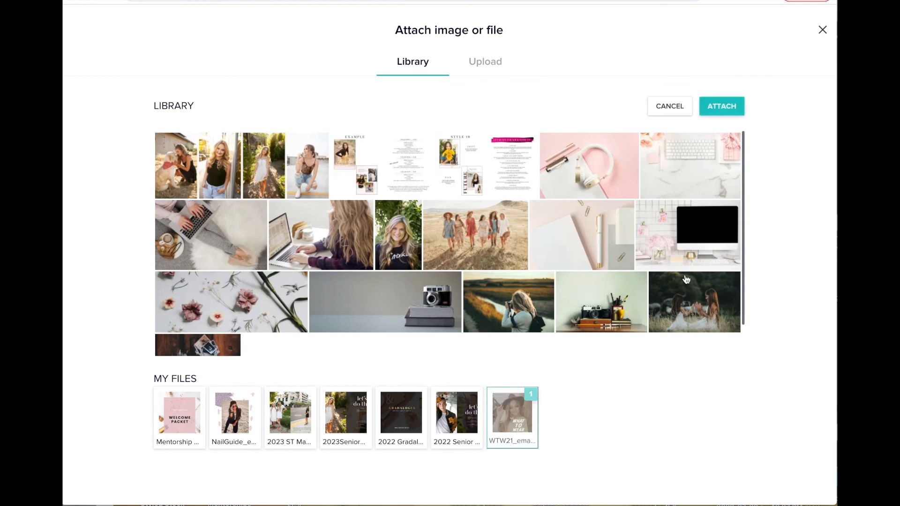
left_click(731, 107)
Insert the saved email signature below the body text and return to the email templates list.
left_click(486, 154)
key("Return")
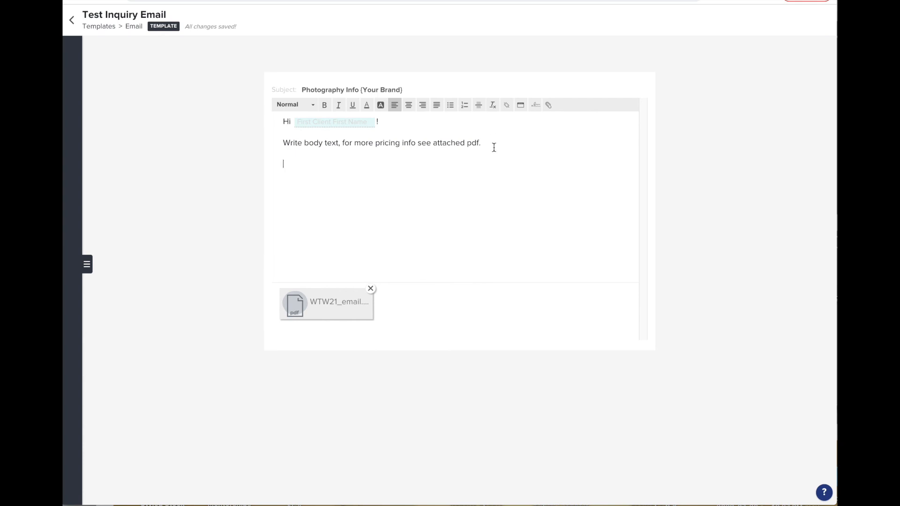
left_click(536, 109)
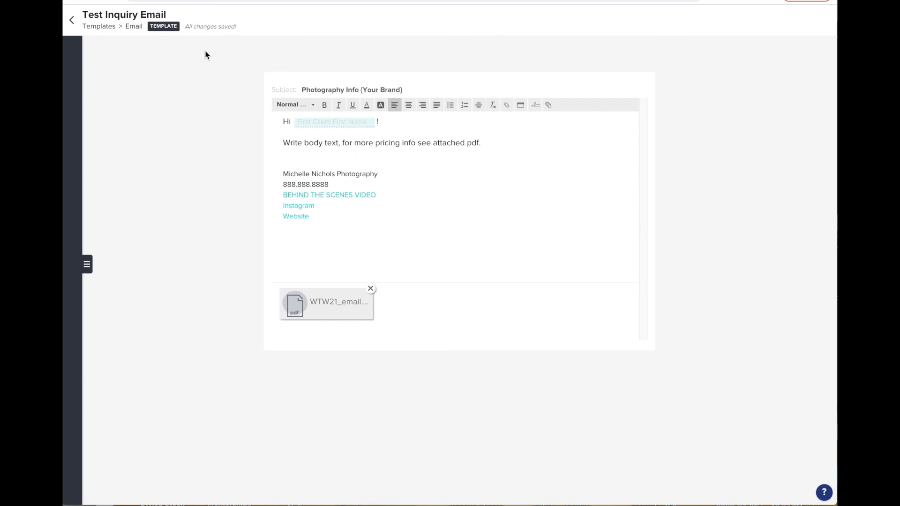
left_click(72, 21)
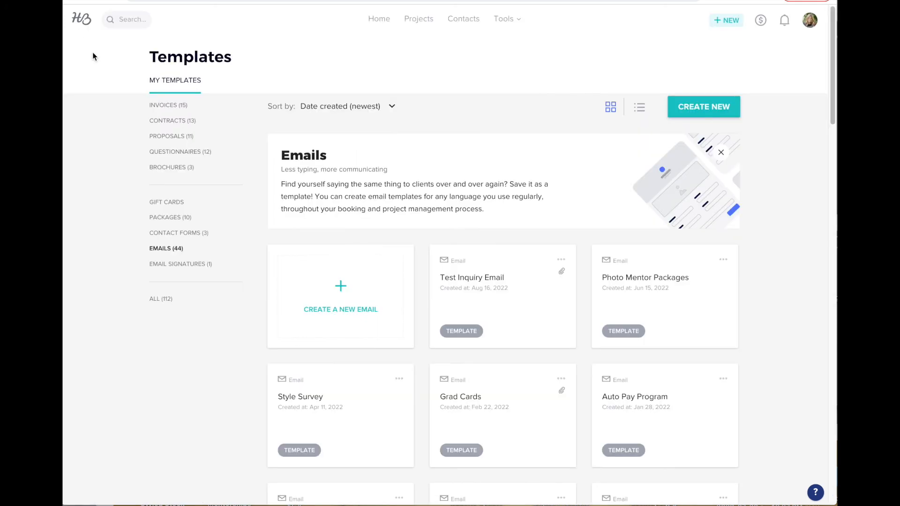
scroll(465, 128, "down", 1)
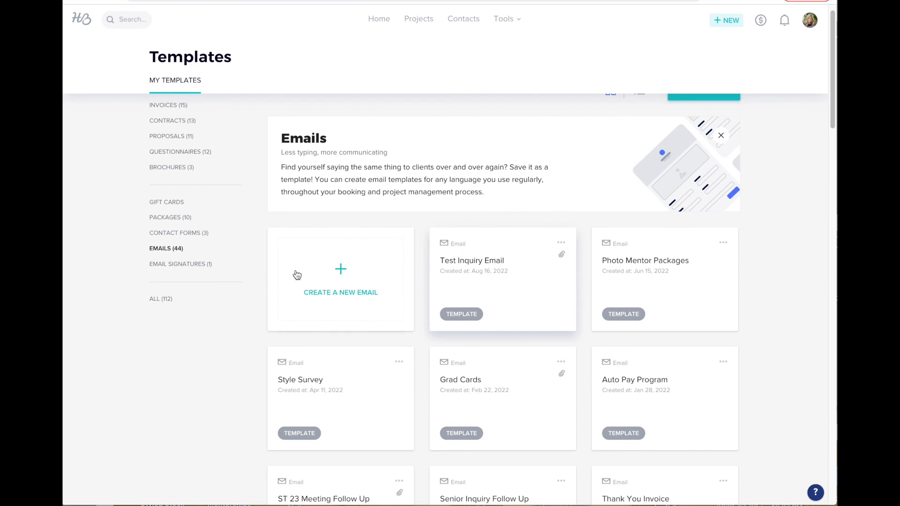